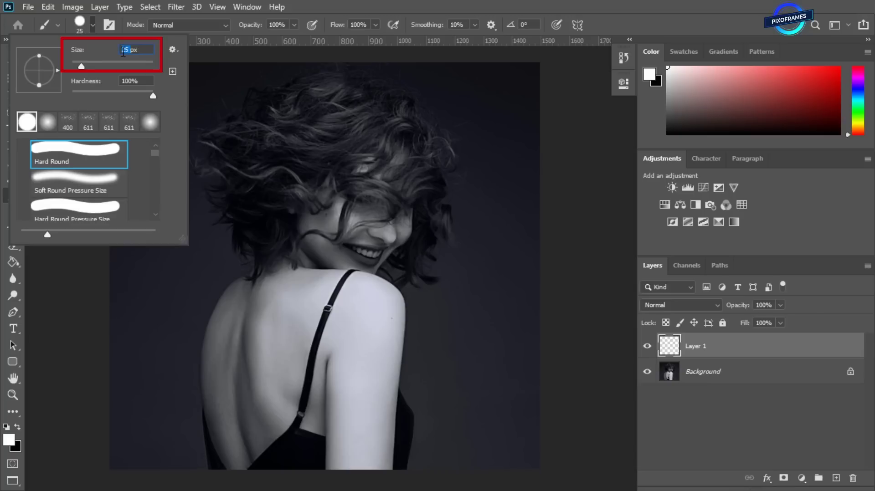
- Set the brush size to 20 px and draw a closed triangular path across the woman with the Pen tool
{"action": "type", "text": "20"}
{"action": "key", "text": "Return"}
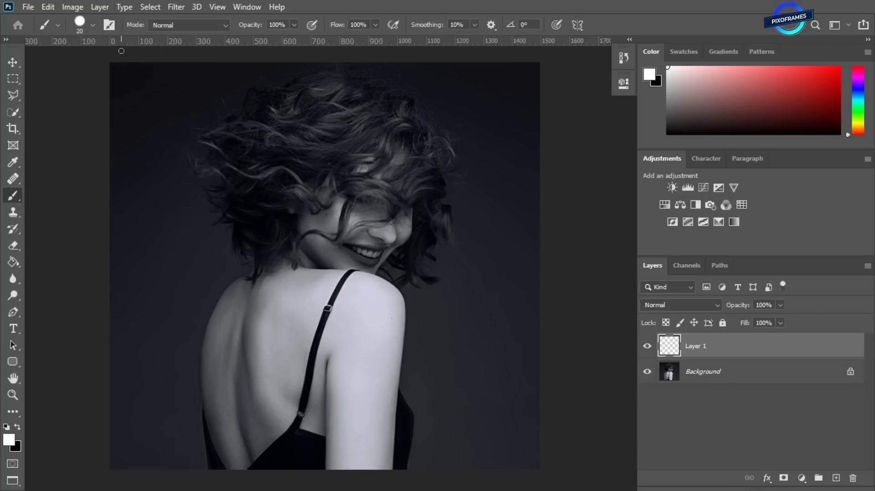
{"action": "left_click", "coordinate": [13, 313]}
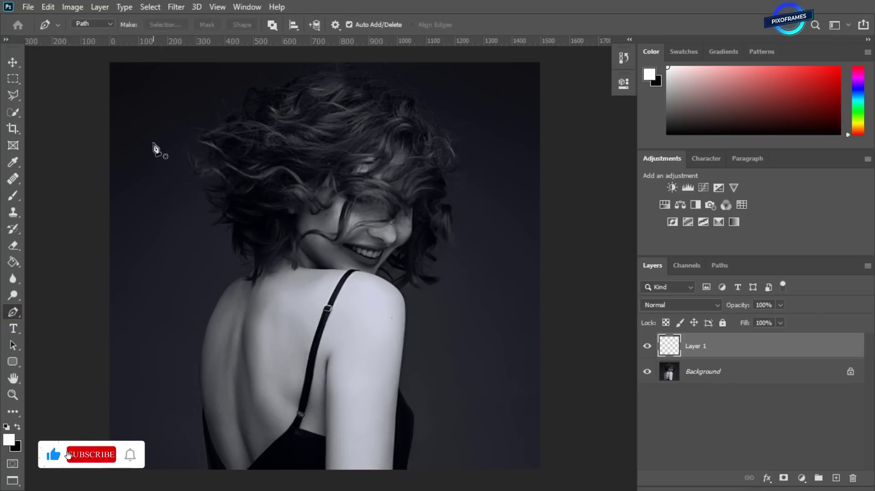
{"action": "left_click", "coordinate": [153, 142]}
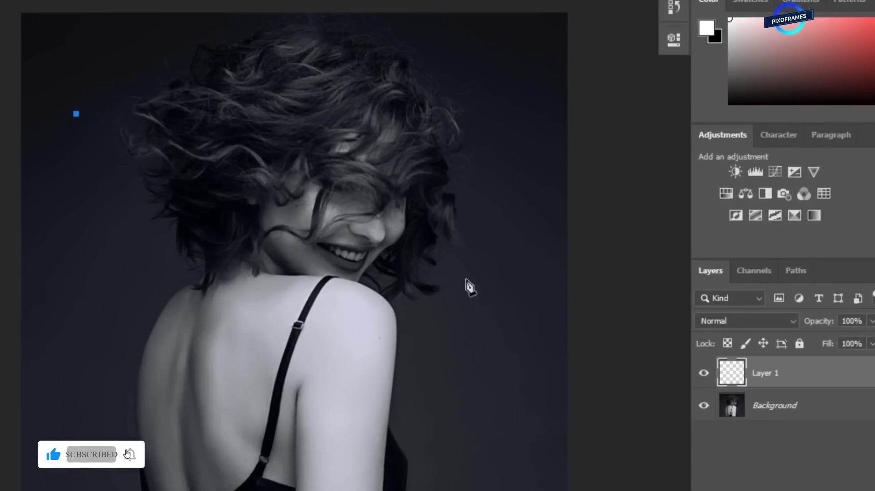
{"action": "left_click", "coordinate": [496, 291]}
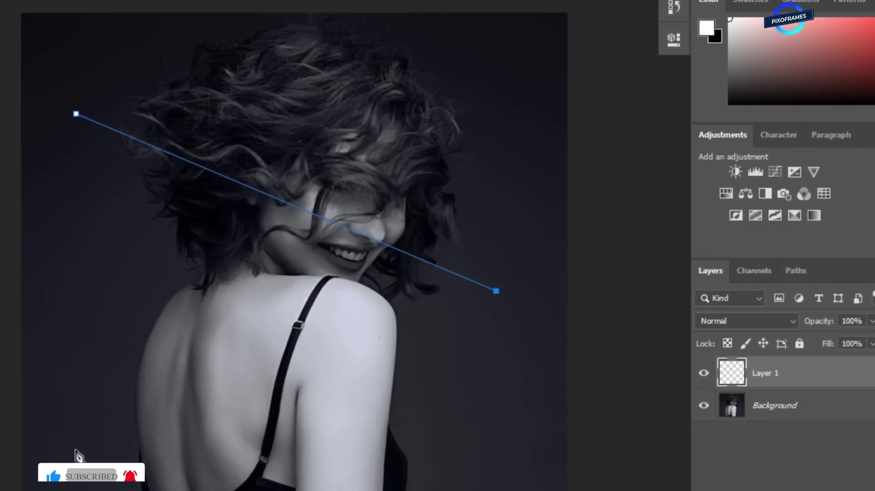
{"action": "left_click", "coordinate": [69, 450]}
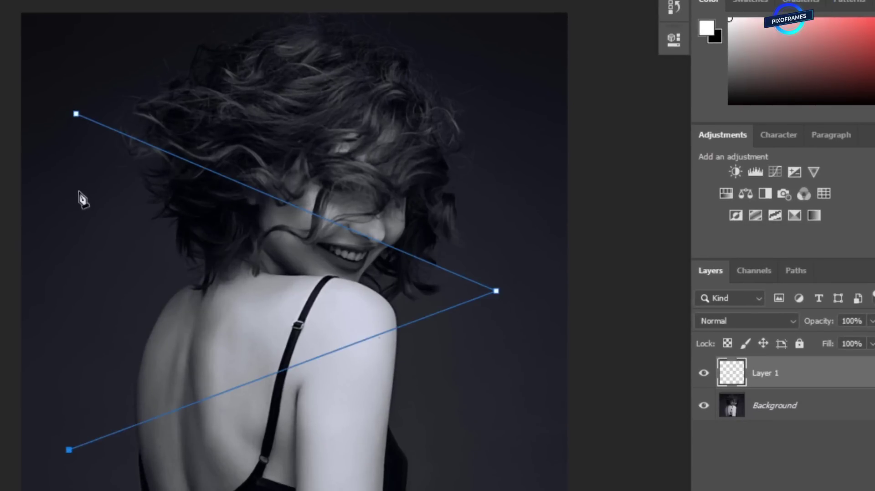
{"action": "left_click", "coordinate": [76, 114]}
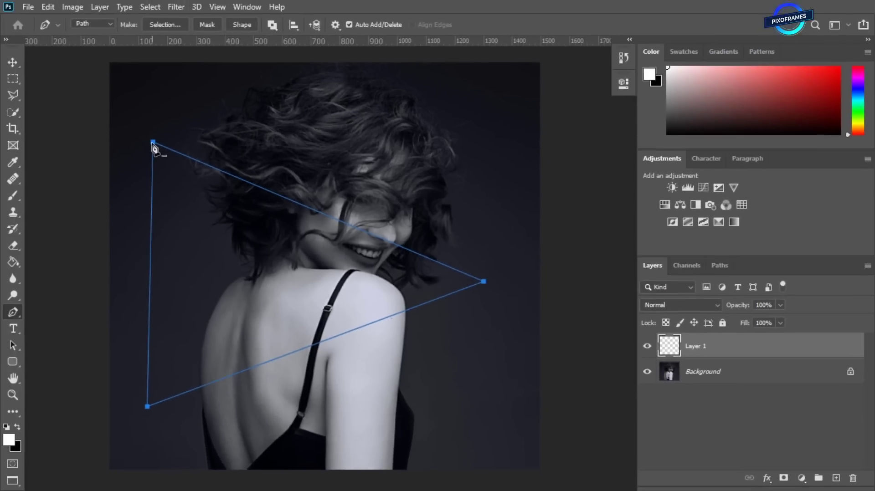
- Stroke the triangular path on Layer 1 with the Brush, without simulated pressure, and dismiss the path
{"action": "right_click", "coordinate": [153, 145]}
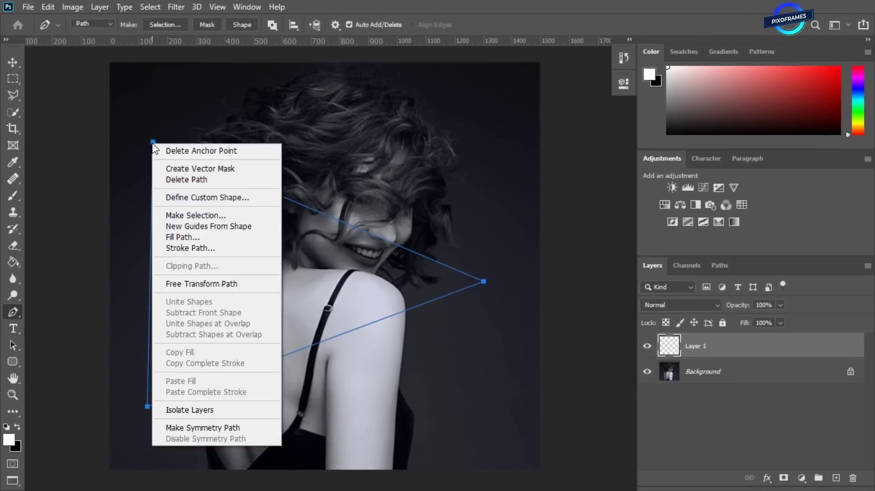
{"action": "left_click", "coordinate": [185, 248]}
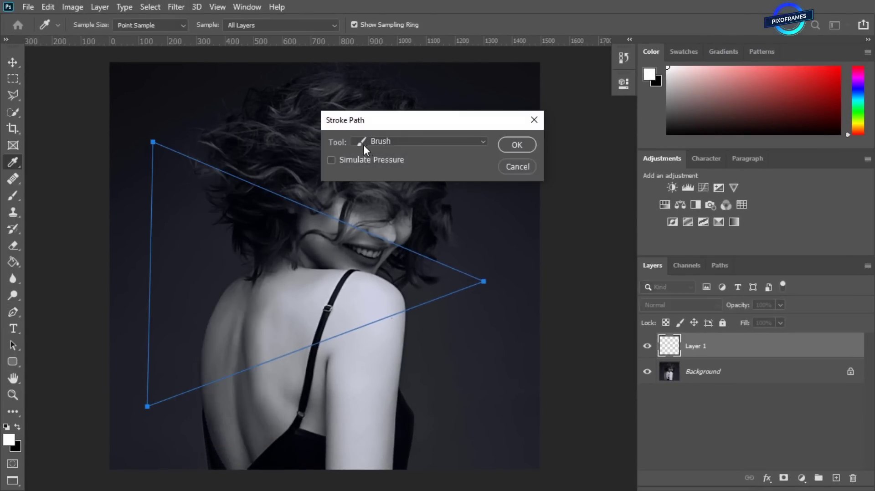
{"action": "left_click", "coordinate": [485, 141]}
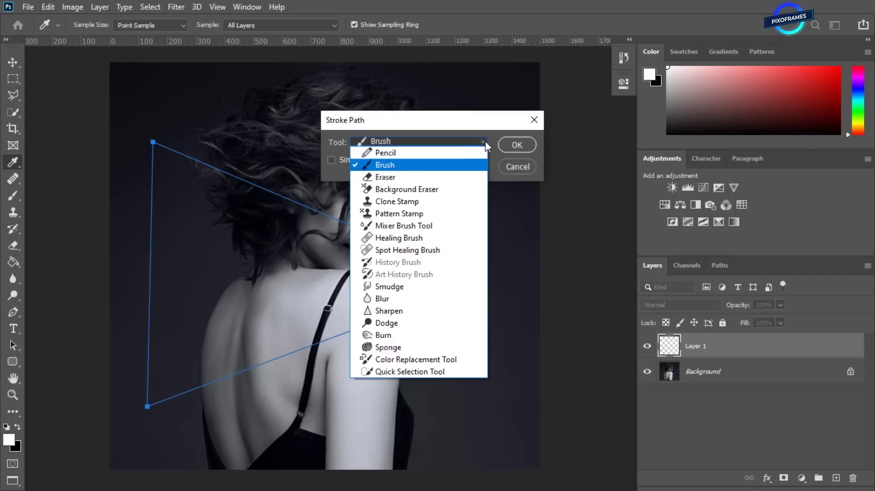
{"action": "left_click", "coordinate": [395, 169]}
{"action": "left_click", "coordinate": [517, 145]}
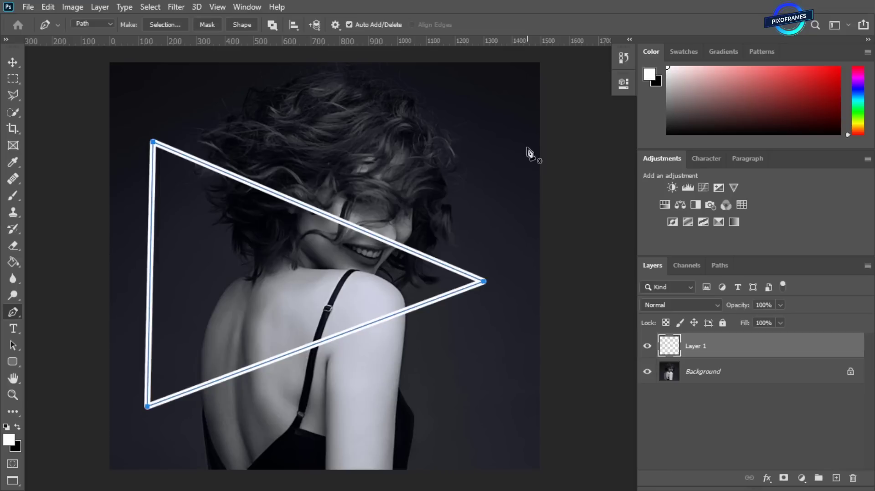
{"action": "key", "text": "Escape"}
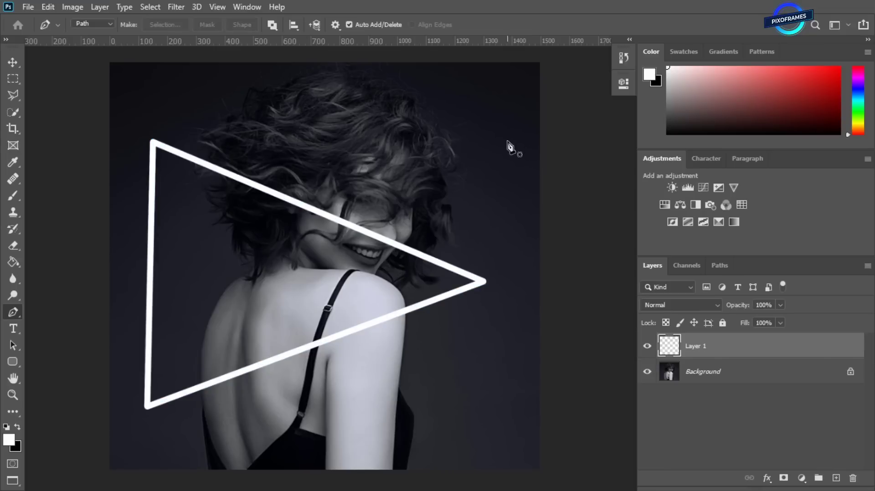
- Add a Stroke layer style to Layer 1 in purple #af03ce with a size of 7 px
{"action": "right_click", "coordinate": [804, 356]}
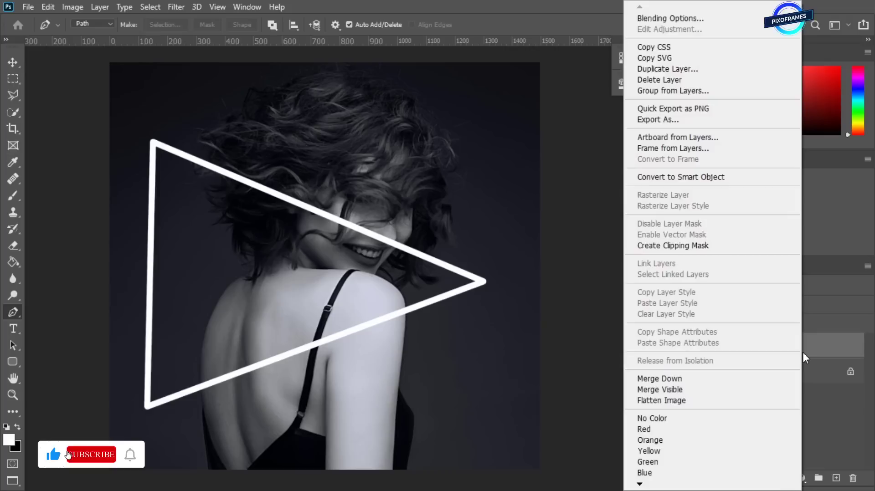
{"action": "left_click", "coordinate": [664, 20]}
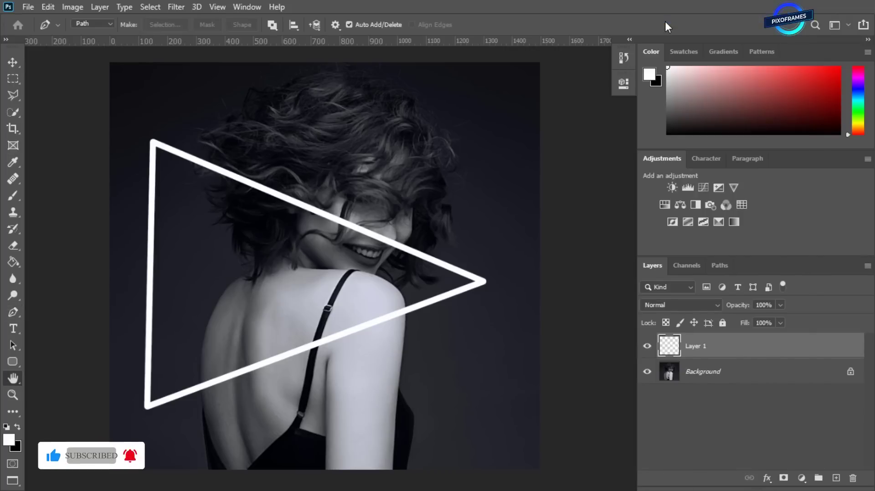
{"action": "left_click", "coordinate": [459, 121]}
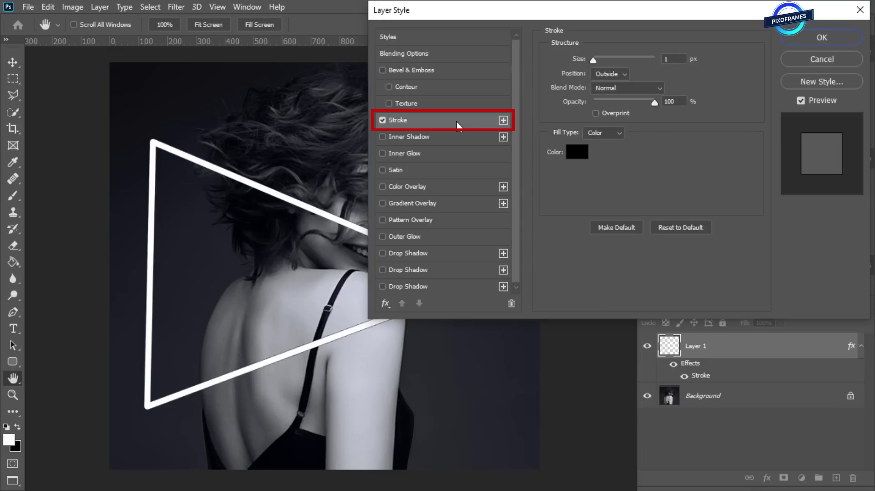
{"action": "left_click", "coordinate": [575, 154]}
{"action": "left_click", "coordinate": [661, 72]}
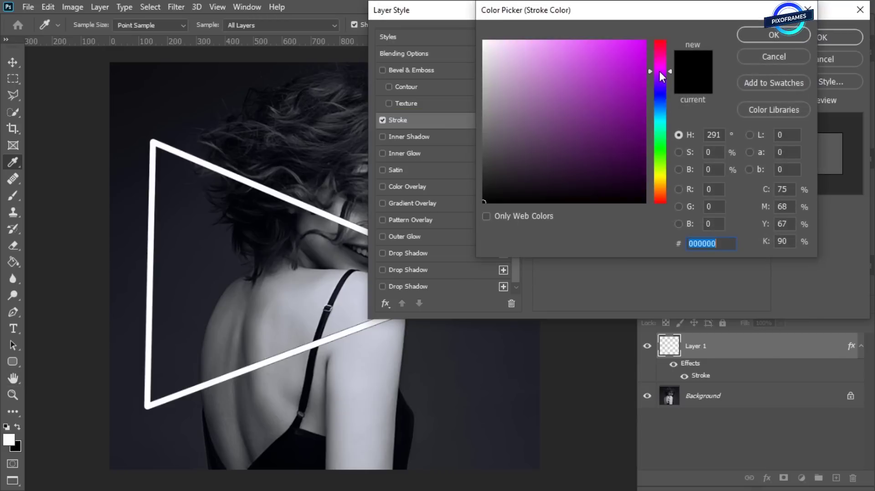
{"action": "left_click", "coordinate": [643, 71]}
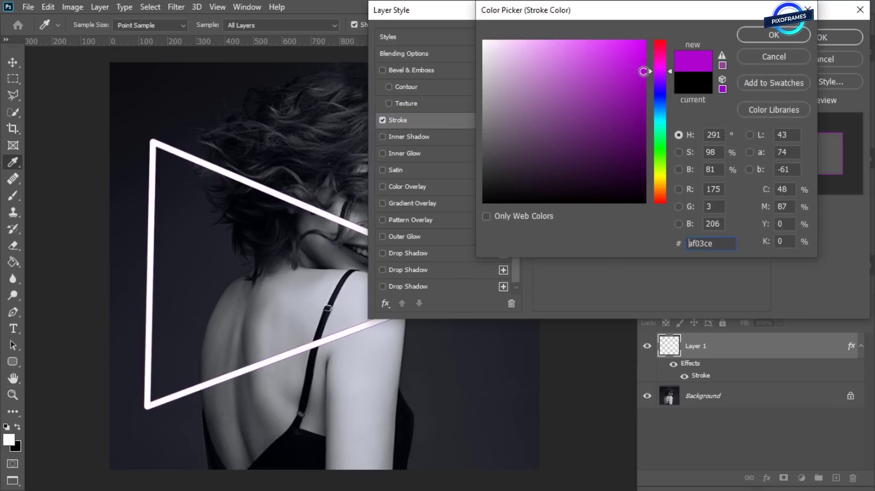
{"action": "left_click", "coordinate": [751, 31]}
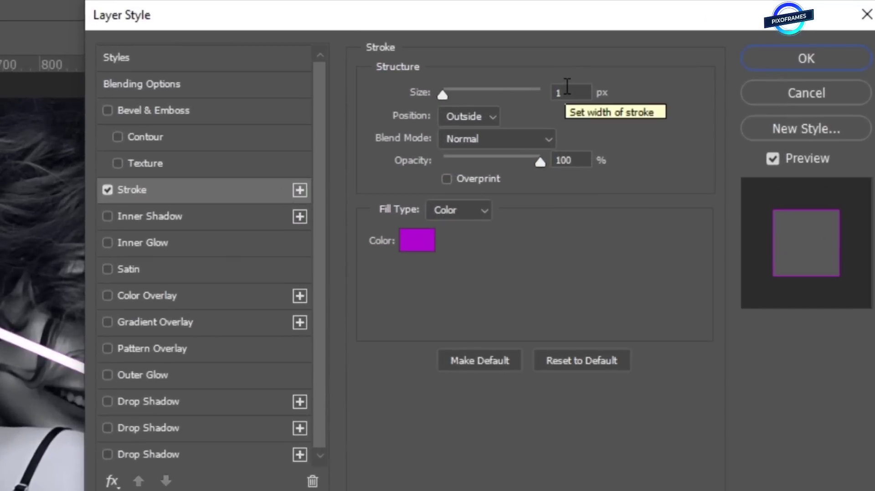
{"action": "left_click", "coordinate": [565, 91]}
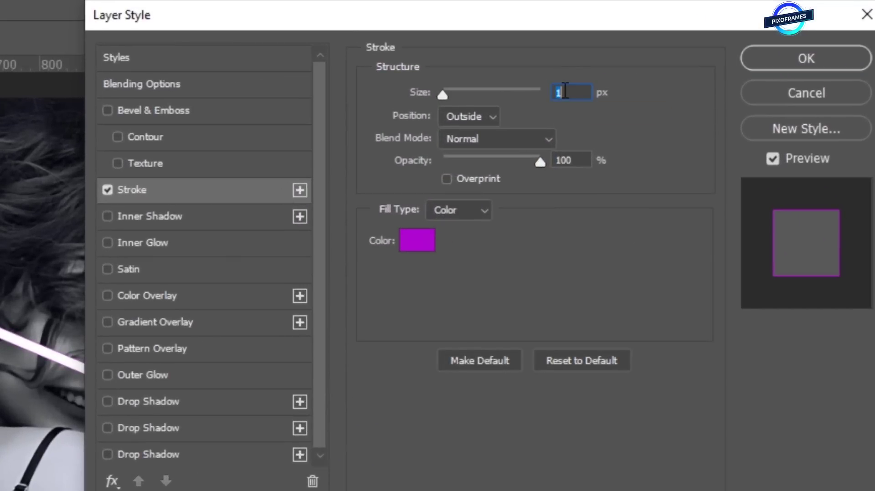
{"action": "type", "text": "7"}
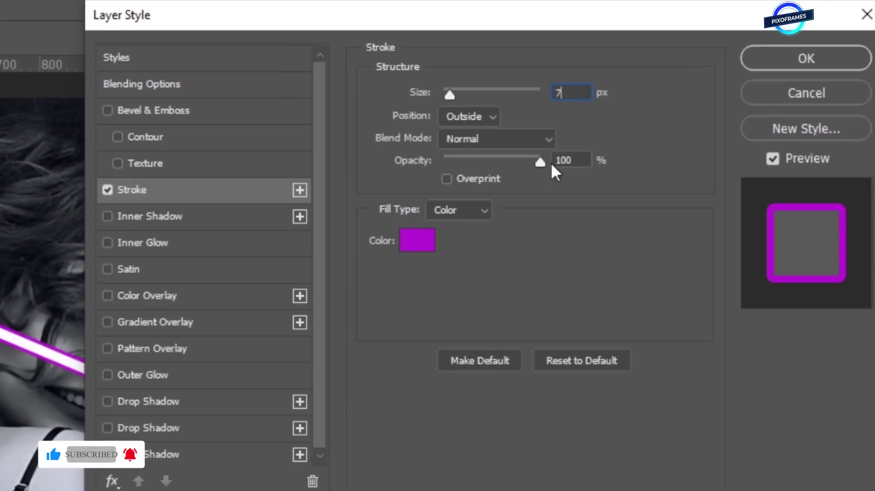
- Enable Inner Glow for the triangle layer and set its colour to purple #c20cd2
{"action": "left_click", "coordinate": [178, 245]}
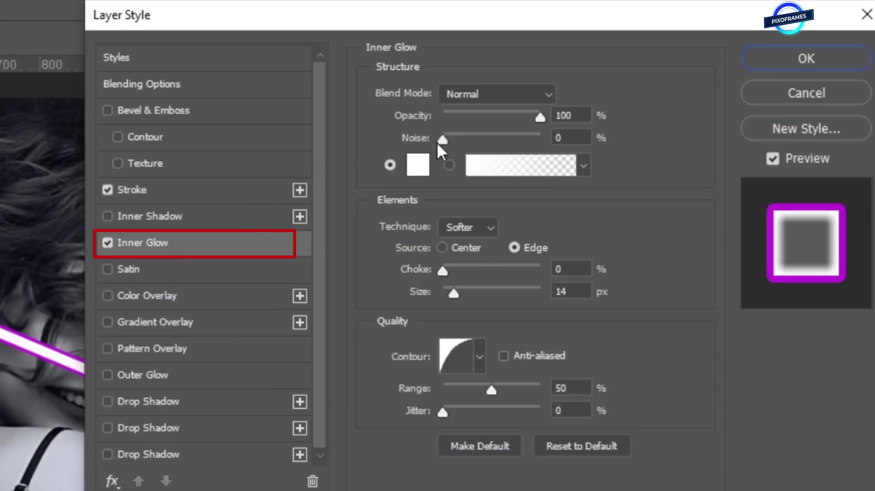
{"action": "left_click", "coordinate": [418, 167]}
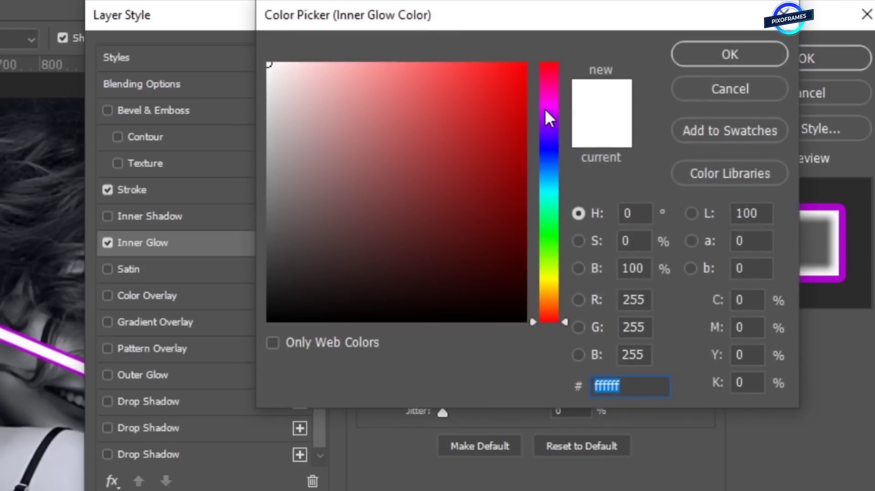
{"action": "left_click", "coordinate": [546, 109]}
{"action": "left_click", "coordinate": [511, 109]}
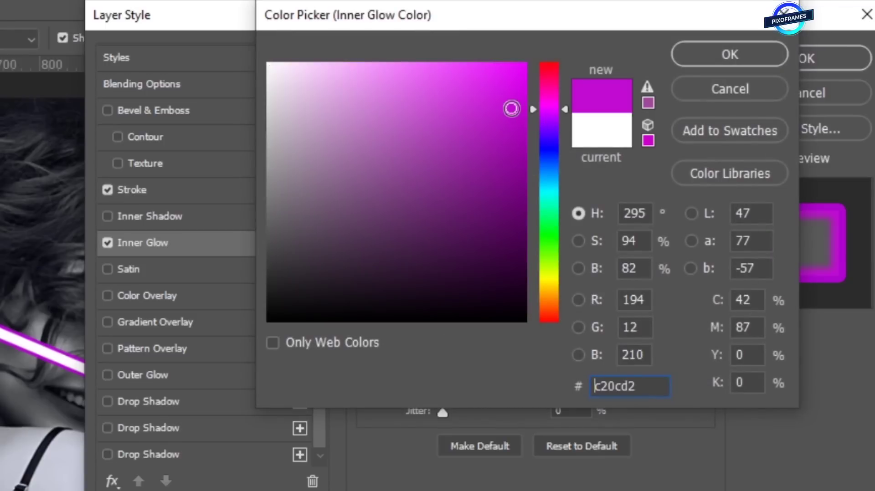
{"action": "left_click", "coordinate": [708, 60]}
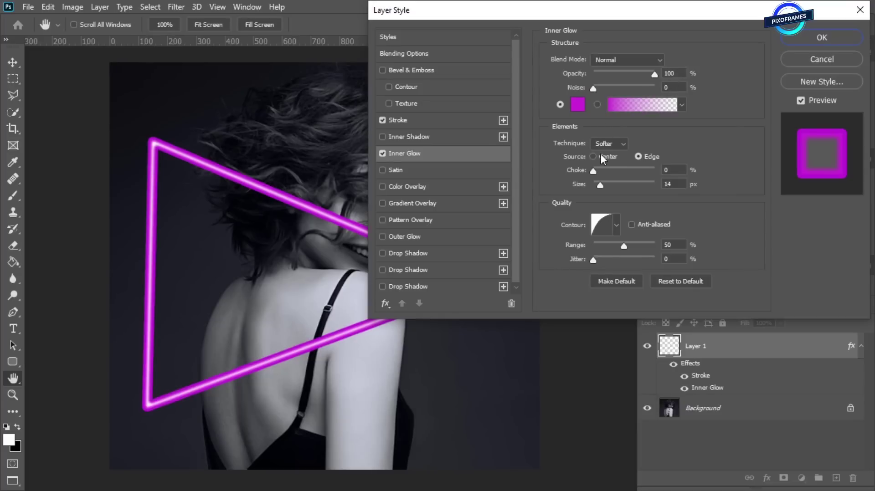
- Compare the Inner Glow sources, choose Center, and set the glow size to 18 px
{"action": "left_click", "coordinate": [594, 158]}
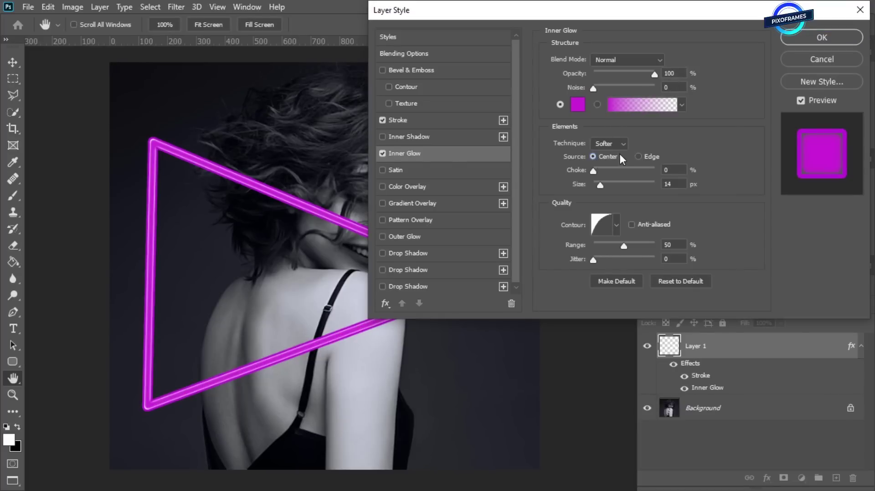
{"action": "left_click", "coordinate": [638, 157]}
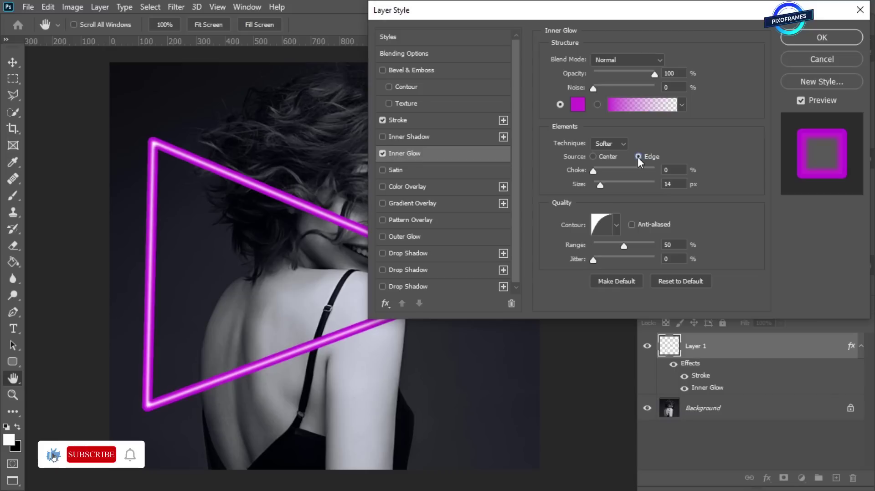
{"action": "left_click", "coordinate": [593, 156]}
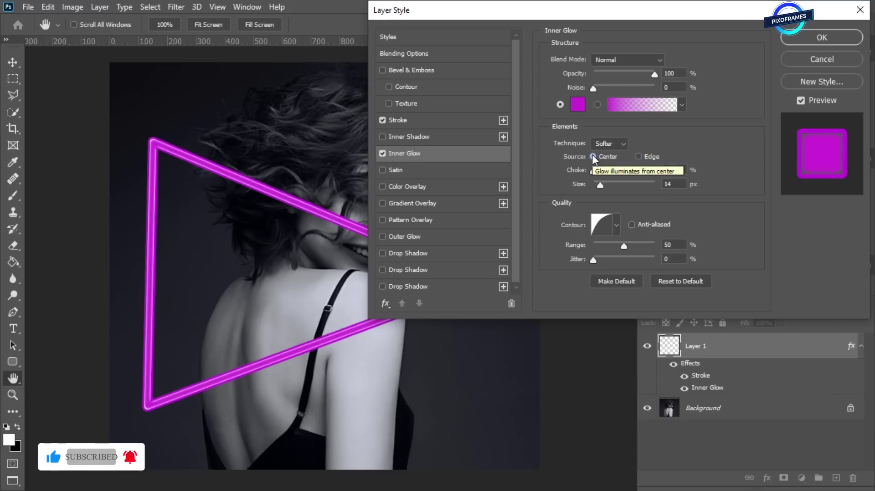
{"action": "left_click", "coordinate": [603, 187]}
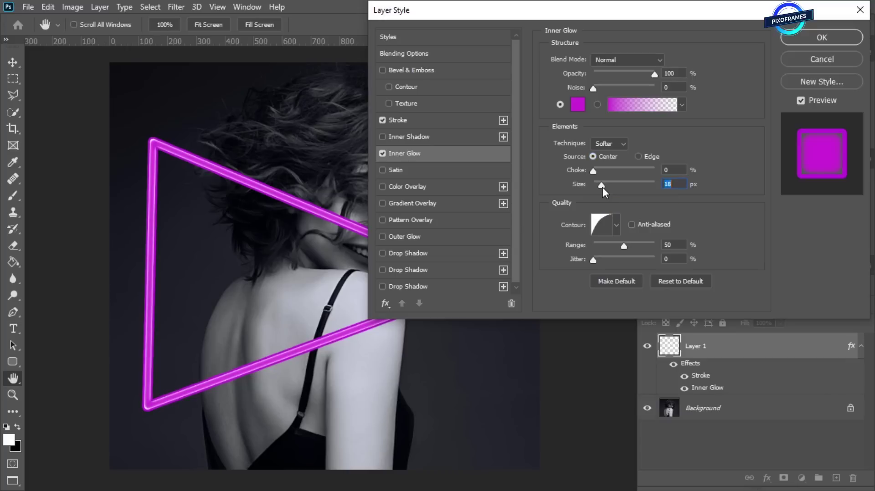
- Enable Outer Glow for the triangle layer and set its colour to a bright magenta-purple
{"action": "left_click", "coordinate": [404, 237]}
{"action": "left_click", "coordinate": [578, 104]}
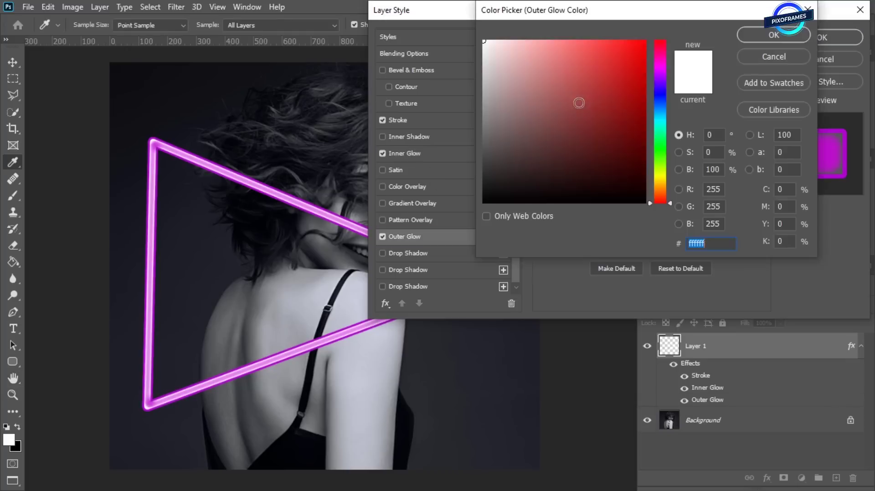
{"action": "left_click", "coordinate": [660, 72]}
{"action": "left_click", "coordinate": [640, 68]}
{"action": "left_click", "coordinate": [751, 39]}
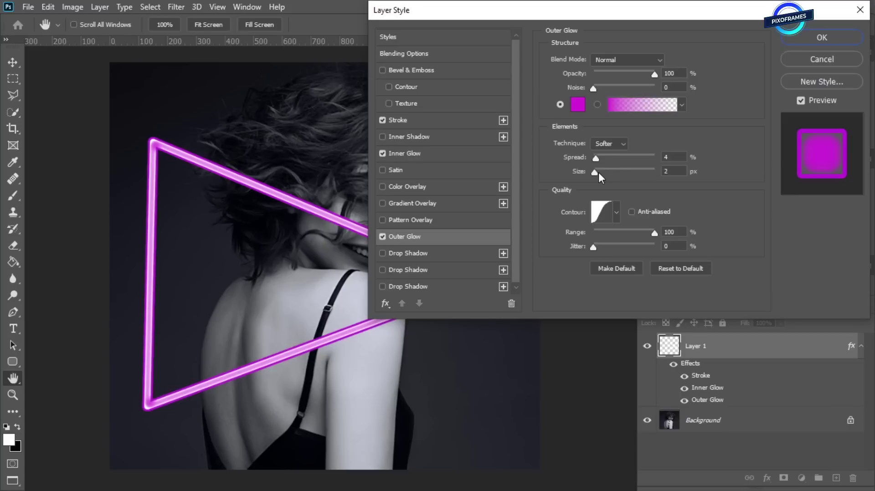
- Increase the Outer Glow size to 99 px
{"action": "double_click", "coordinate": [666, 172]}
{"action": "key", "text": "Up"}
{"action": "key", "text": "Up"}
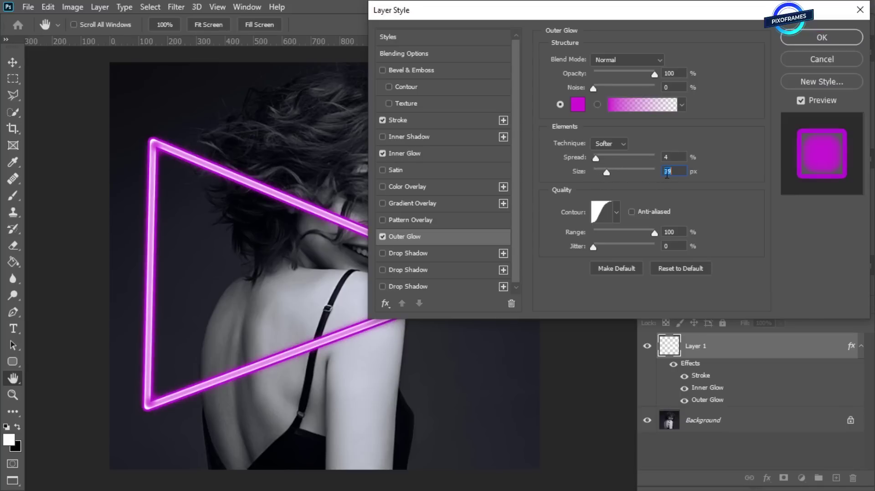
{"action": "key", "text": "shift+Up"}
{"action": "key", "text": "Up"}
{"action": "key", "text": "Up"}
{"action": "key", "text": "Up"}
{"action": "key", "text": "Up"}
{"action": "key", "text": "Up"}
{"action": "key", "text": "Up"}
{"action": "key", "text": "Up"}
{"action": "key", "text": "Up"}
{"action": "key", "text": "Up"}
{"action": "key", "text": "Up"}
{"action": "key", "text": "Up"}
{"action": "key", "text": "Up"}
{"action": "key", "text": "Up"}
{"action": "key", "text": "Up"}
{"action": "key", "text": "Up"}
{"action": "key", "text": "Up"}
{"action": "key", "text": "Up"}
{"action": "key", "text": "Up"}
{"action": "key", "text": "Up"}
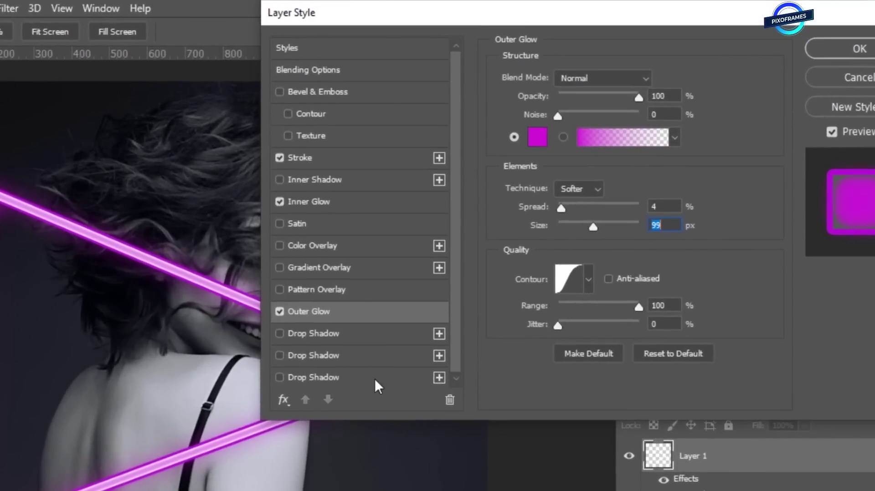
- Enable the lowest Drop Shadow in the effects list and set its colour to purple #c70ad3
{"action": "left_click", "coordinate": [453, 288]}
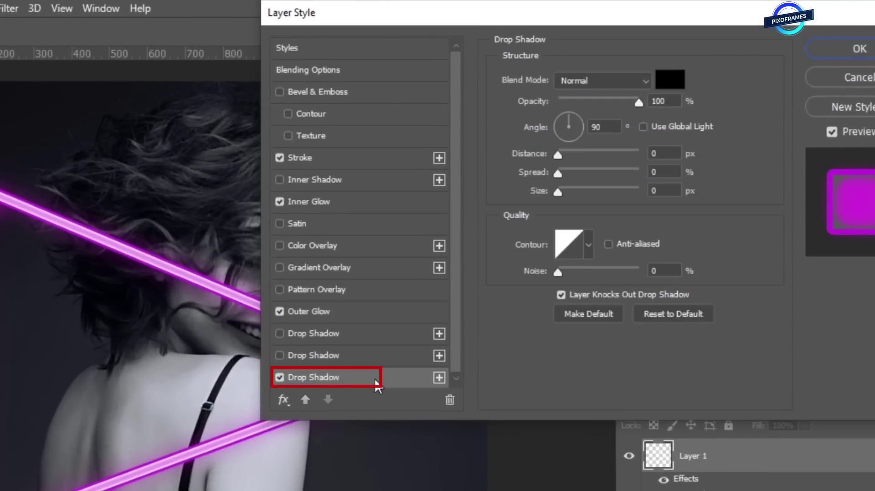
{"action": "left_click", "coordinate": [665, 83]}
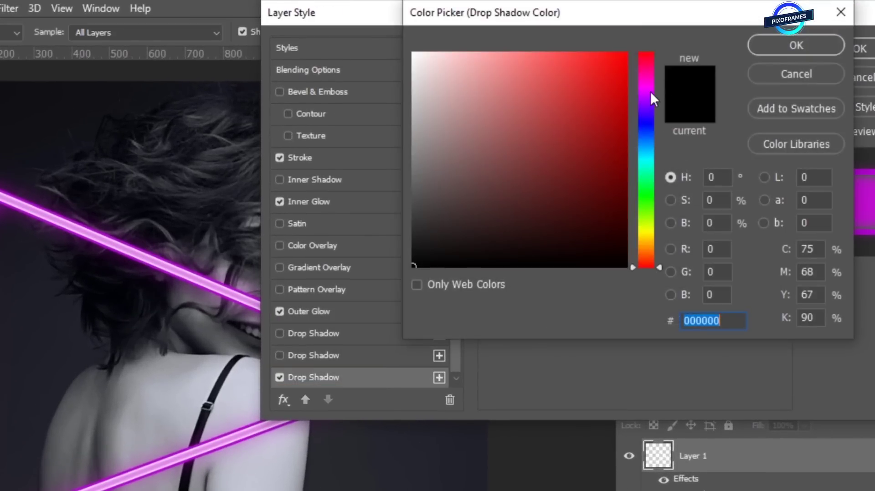
{"action": "left_click", "coordinate": [647, 90]}
{"action": "left_click", "coordinate": [618, 90]}
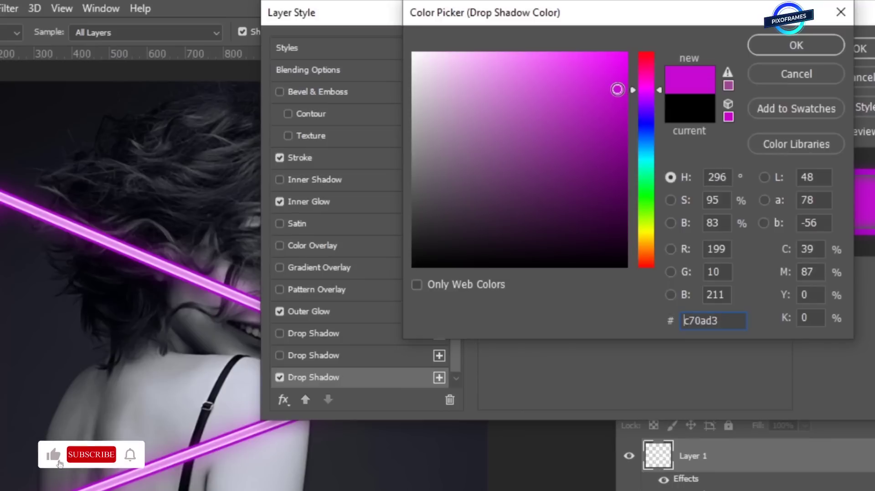
{"action": "left_click", "coordinate": [788, 46]}
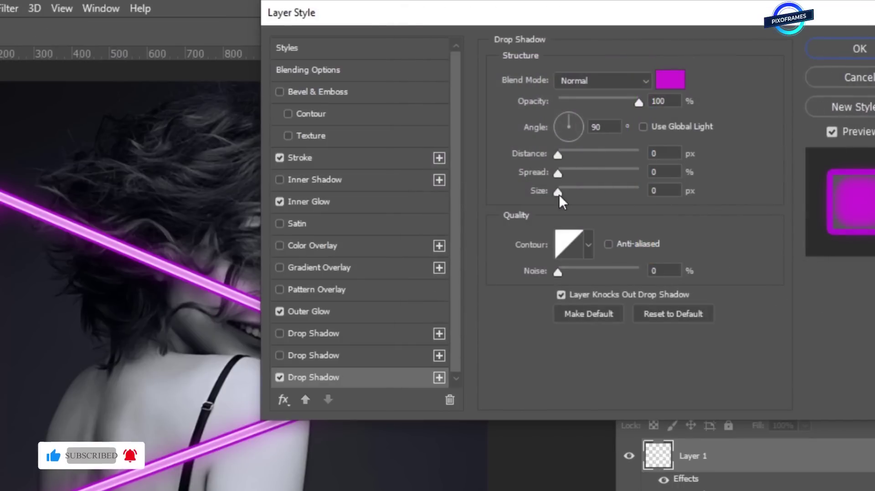
- Set the triangle's Drop Shadow size to 59 px and choose the rounded, steeply rising contour in the second row of presets
{"action": "left_click_drag", "start_coordinate": [559, 192], "coordinate": [583, 192]}
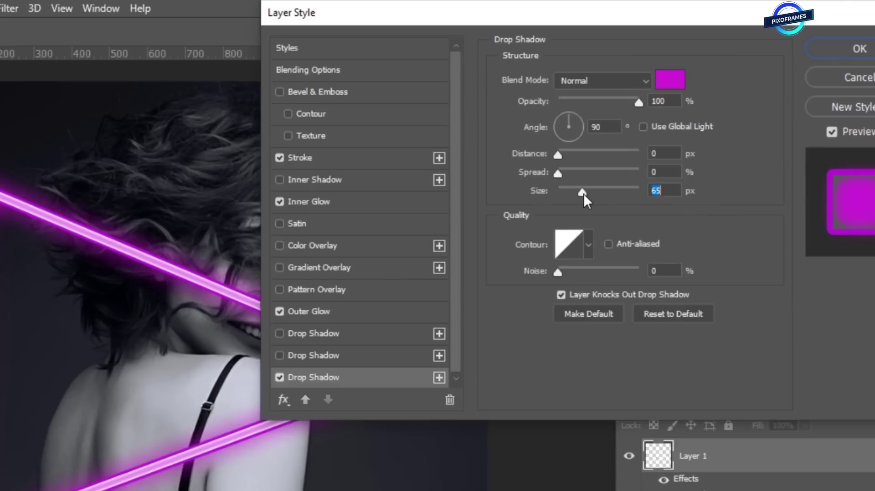
{"action": "left_click_drag", "start_coordinate": [584, 193], "coordinate": [582, 195]}
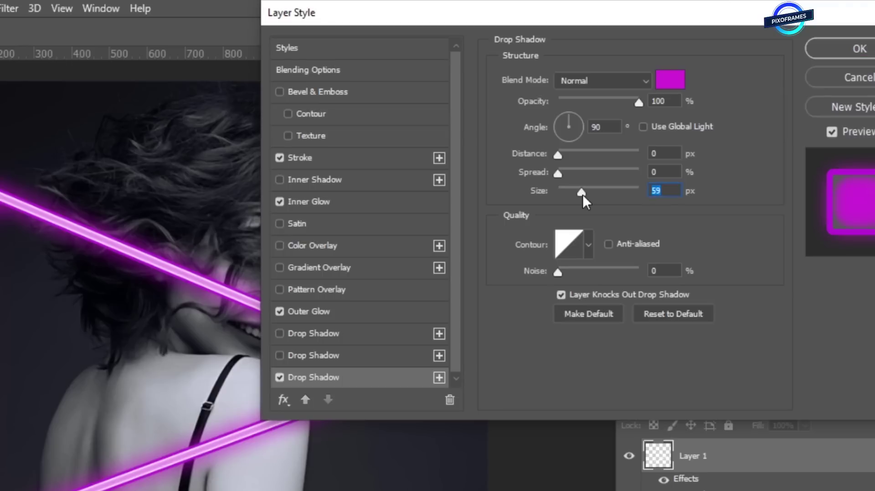
{"action": "left_click", "coordinate": [588, 247]}
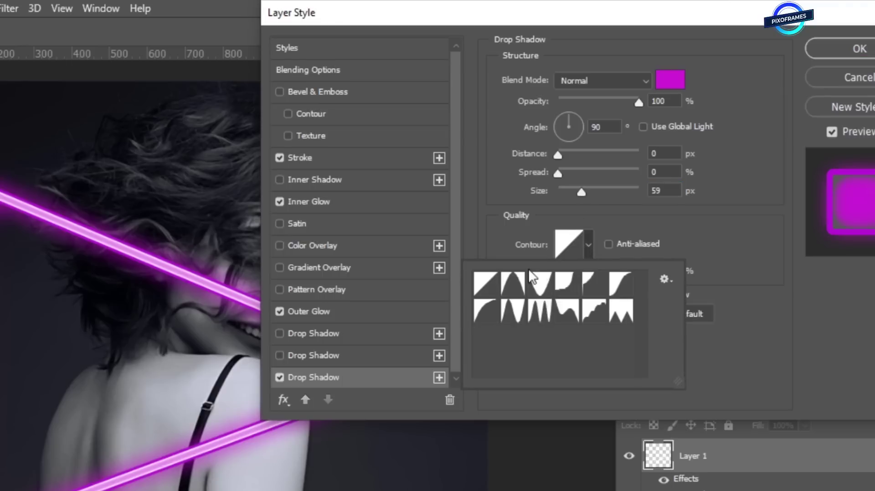
{"action": "left_click", "coordinate": [485, 312]}
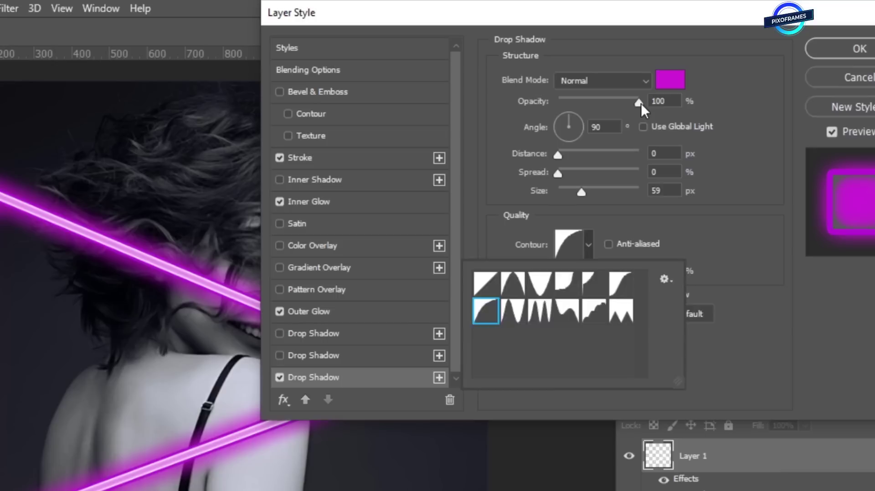
- Lower the Drop Shadow opacity to 41% and apply the layer style to the triangle
{"action": "left_click_drag", "start_coordinate": [641, 103], "coordinate": [590, 106]}
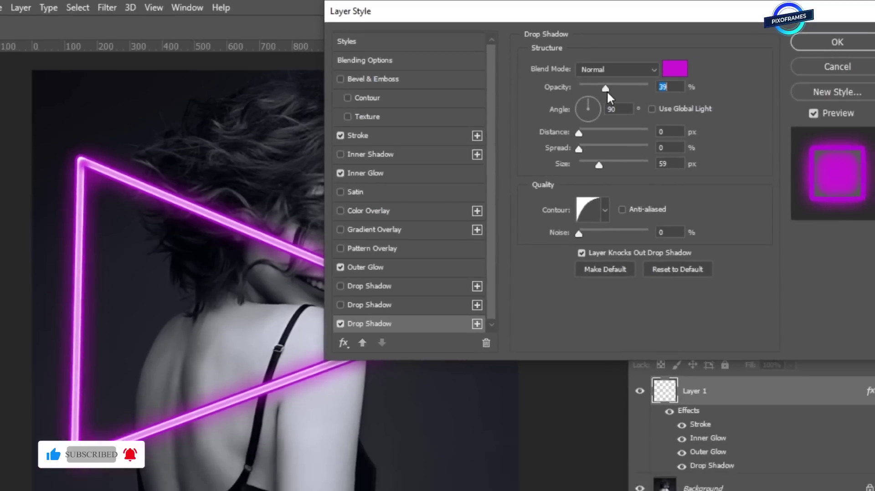
{"action": "left_click_drag", "start_coordinate": [589, 107], "coordinate": [592, 106]}
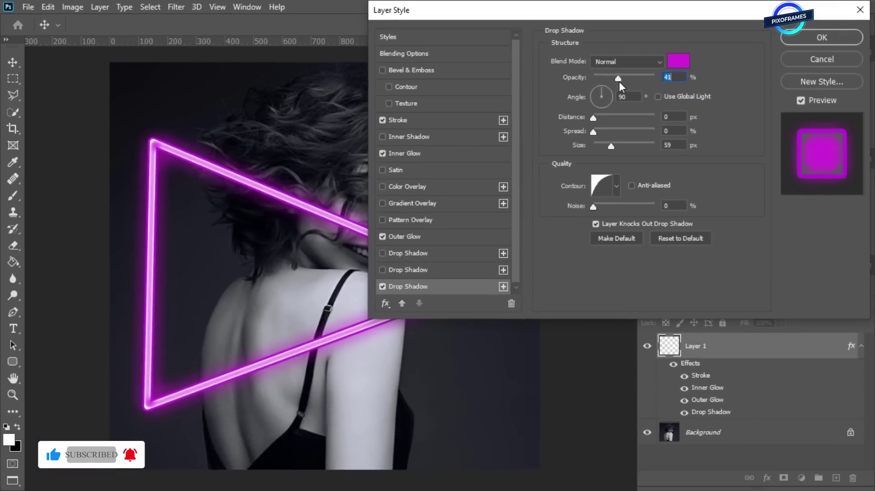
{"action": "key", "text": "Return"}
{"action": "key", "text": "p"}
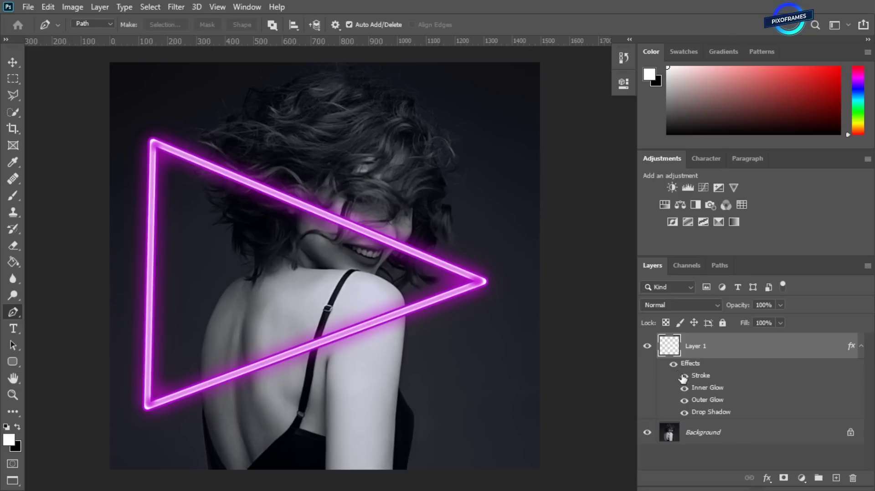
- Hide the triangle layer and select the woman on the Background layer with Select Subject
{"action": "left_click", "coordinate": [647, 346]}
{"action": "left_click", "coordinate": [777, 441]}
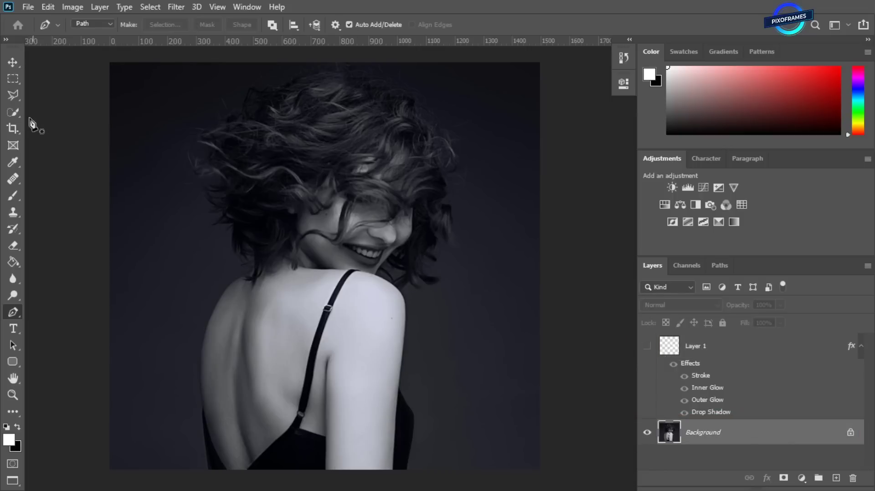
{"action": "left_click", "coordinate": [12, 112]}
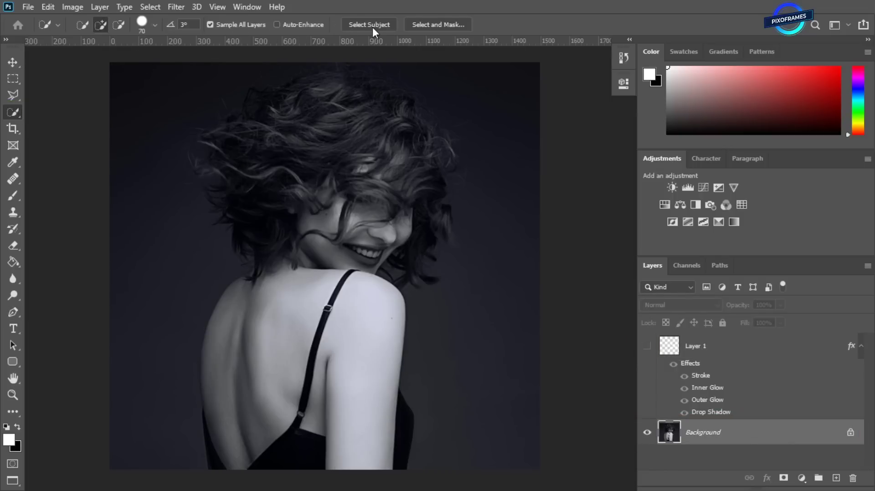
{"action": "left_click", "coordinate": [373, 27]}
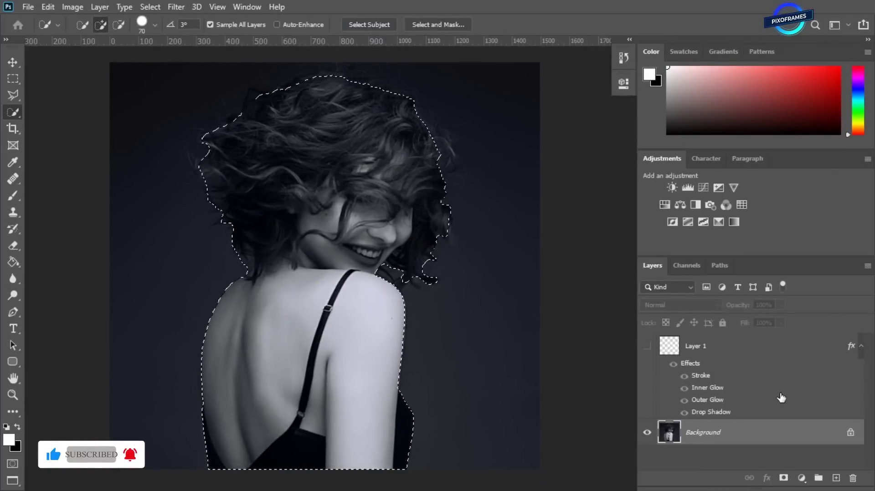
- Show the triangle layer again, mask it with the woman's selection, and invert the mask to place the triangle behind her
{"action": "left_click", "coordinate": [729, 350]}
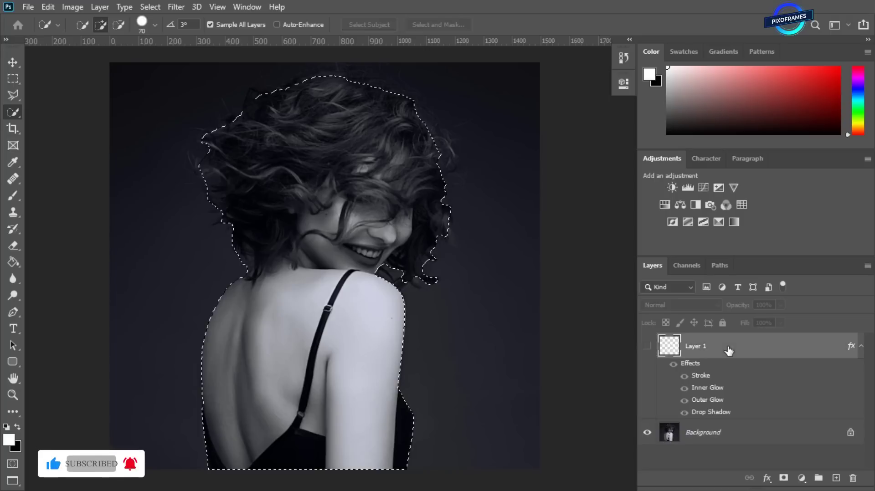
{"action": "left_click", "coordinate": [646, 347]}
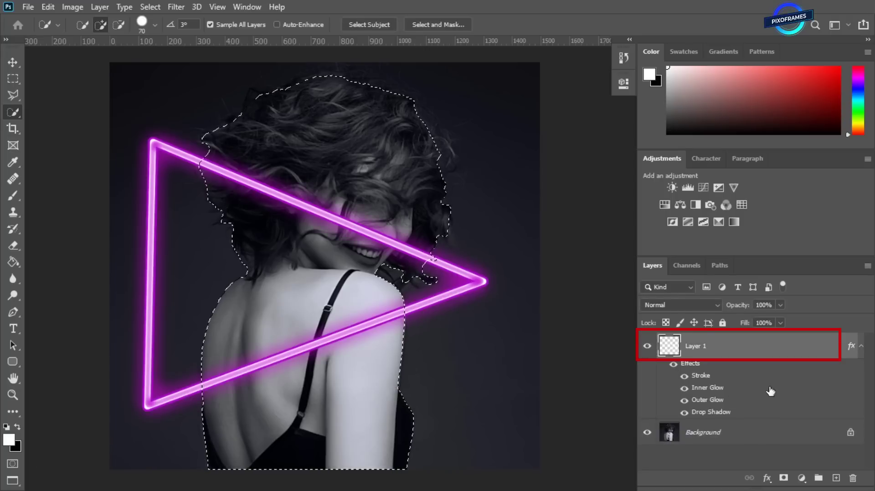
{"action": "left_click", "coordinate": [781, 478]}
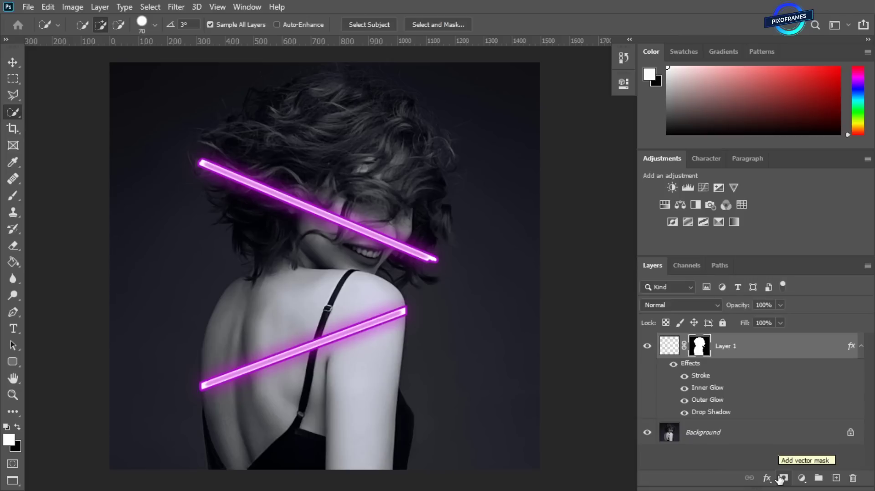
{"action": "key", "text": "ctrl+i"}
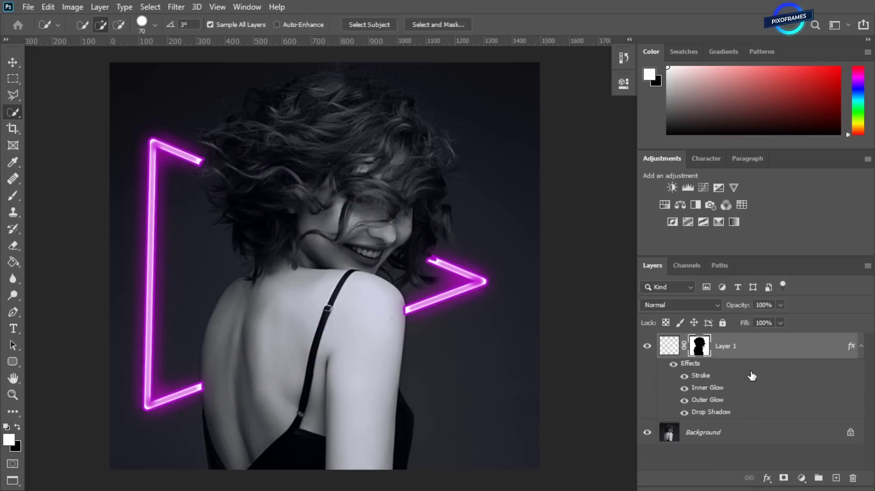
- Paint white on the triangle's mask with a 150 px brush to restore its lower edge across the woman's back and arm
{"action": "left_click", "coordinate": [13, 197]}
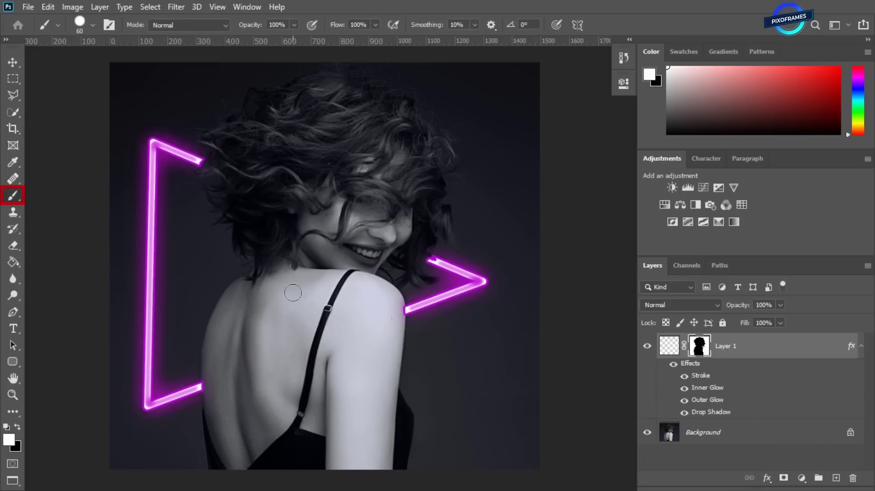
{"action": "key", "text": "bracketright"}
{"action": "key", "text": "bracketright"}
{"action": "key", "text": "bracketright"}
{"action": "key", "text": "bracketright"}
{"action": "key", "text": "bracketright"}
{"action": "key", "text": "bracketright"}
{"action": "key", "text": "bracketright"}
{"action": "key", "text": "bracketright"}
{"action": "mouse_move", "coordinate": [401, 313]}
{"action": "left_mouse_down"}
{"action": "mouse_move", "coordinate": [324, 339]}
{"action": "mouse_move", "coordinate": [185, 367]}
{"action": "mouse_move", "coordinate": [208, 376]}
{"action": "left_mouse_up"}
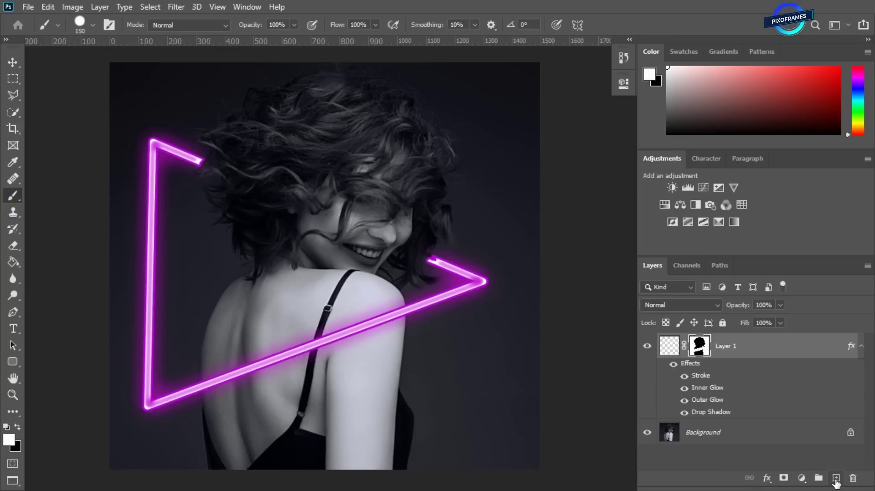
- Create a new layer above the triangle and set the foreground colour to purple #af03ce
{"action": "left_click", "coordinate": [836, 479]}
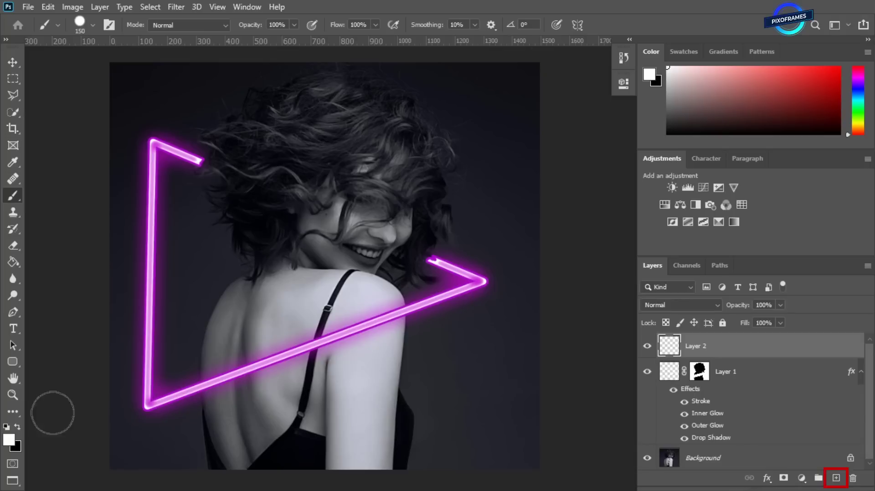
{"action": "left_click", "coordinate": [10, 440]}
{"action": "left_click", "coordinate": [645, 70]}
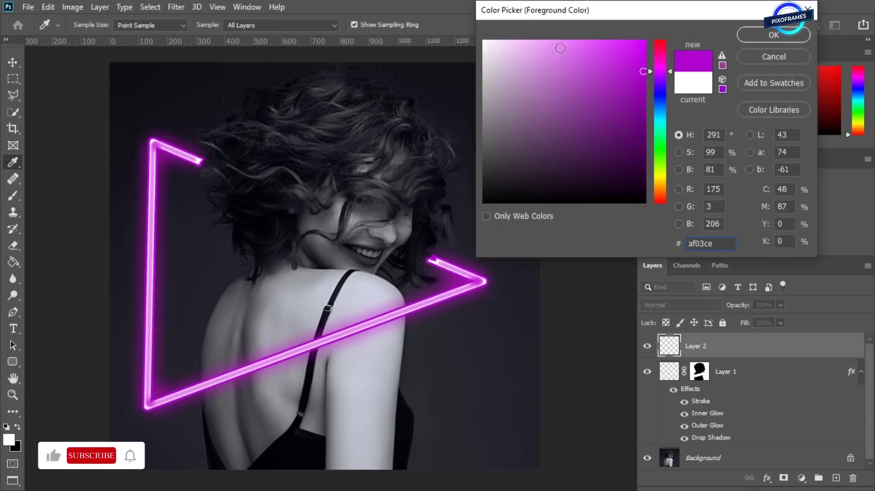
{"action": "left_click", "coordinate": [772, 31]}
- Paint a purple dot with a 100 px brush on each cut end of the triangle's upper edge, beside the woman's hair
{"action": "key", "text": "bracketleft"}
{"action": "key", "text": "bracketleft"}
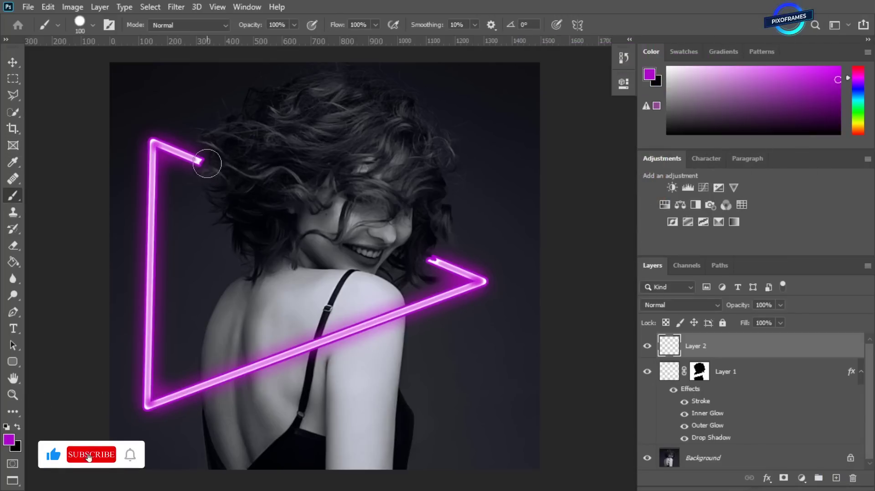
{"action": "left_click", "coordinate": [207, 163]}
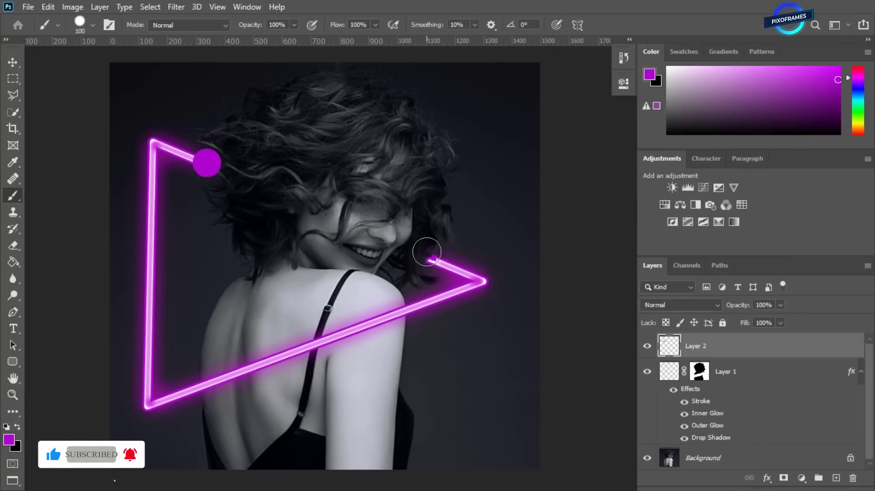
{"action": "left_click", "coordinate": [426, 251]}
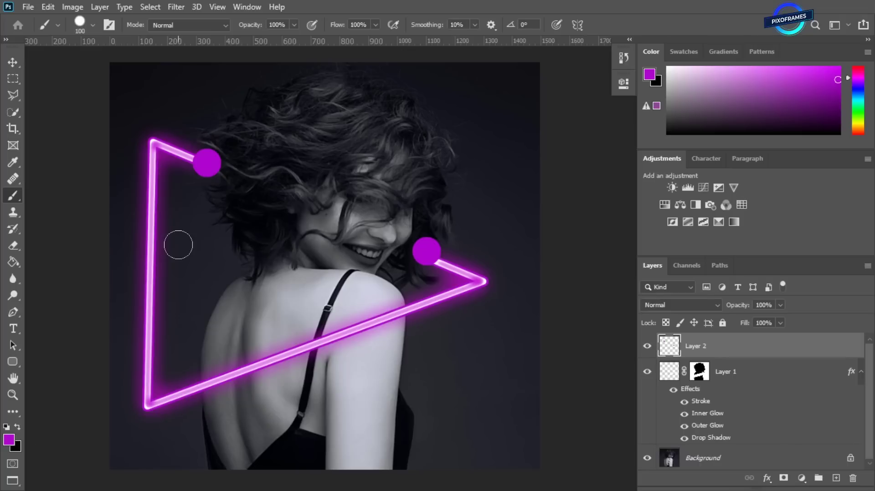
- Apply a Gaussian Blur to the purple dots to turn them into soft glows
{"action": "left_click", "coordinate": [176, 13]}
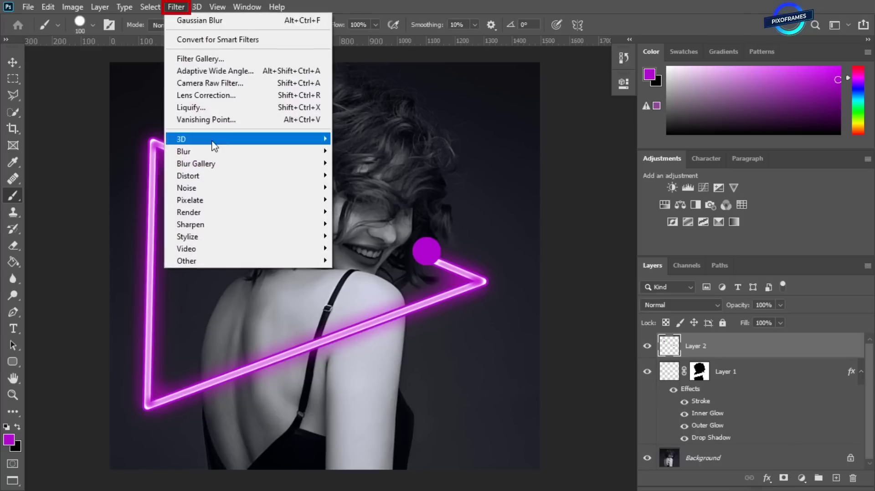
{"action": "mouse_move", "coordinate": [268, 158]}
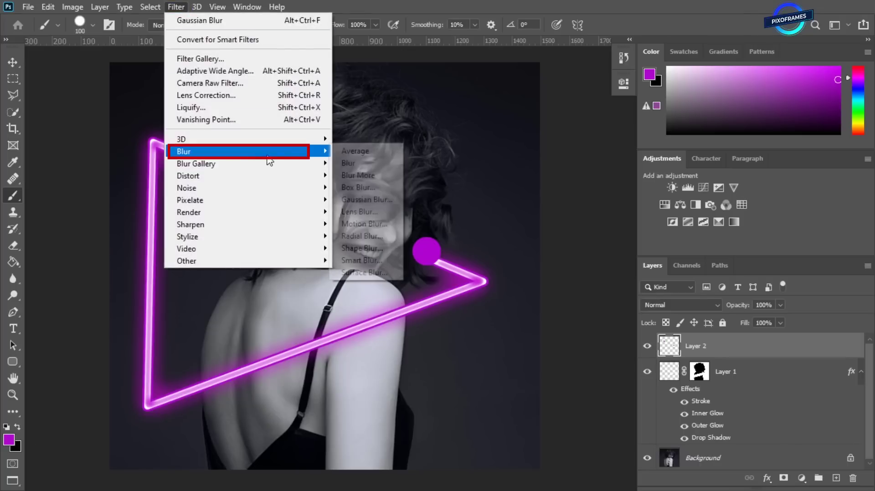
{"action": "left_click", "coordinate": [361, 200]}
{"action": "mouse_move", "coordinate": [725, 209]}
{"action": "left_mouse_down"}
{"action": "mouse_move", "coordinate": [703, 206]}
{"action": "mouse_move", "coordinate": [711, 210]}
{"action": "left_mouse_up"}
{"action": "key", "text": "Return"}
{"action": "key", "text": "b"}
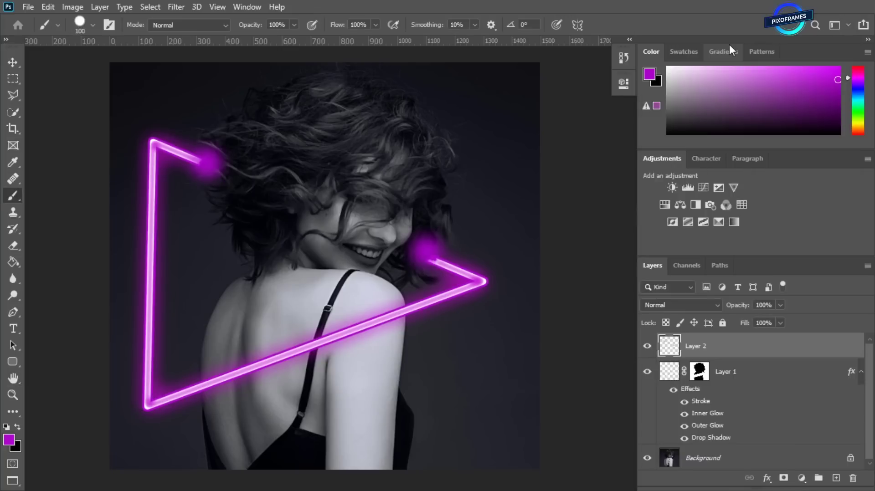
- Group the blurred dots layer with the triangle layer and name the group NEON
{"action": "left_click", "coordinate": [755, 382], "text": "shift"}
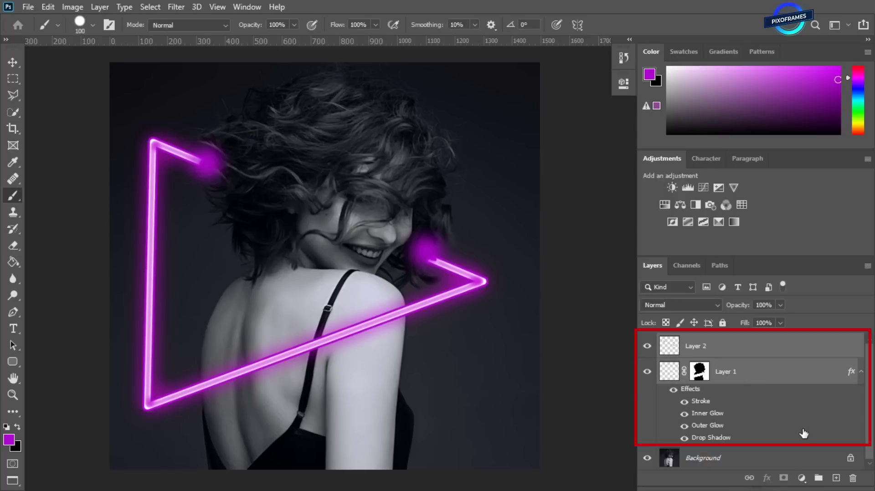
{"action": "left_click", "coordinate": [818, 477]}
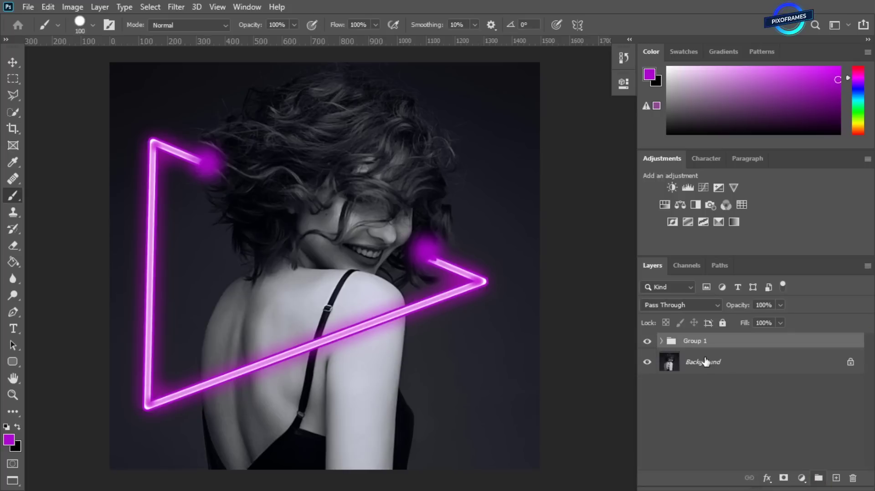
{"action": "double_click", "coordinate": [702, 343]}
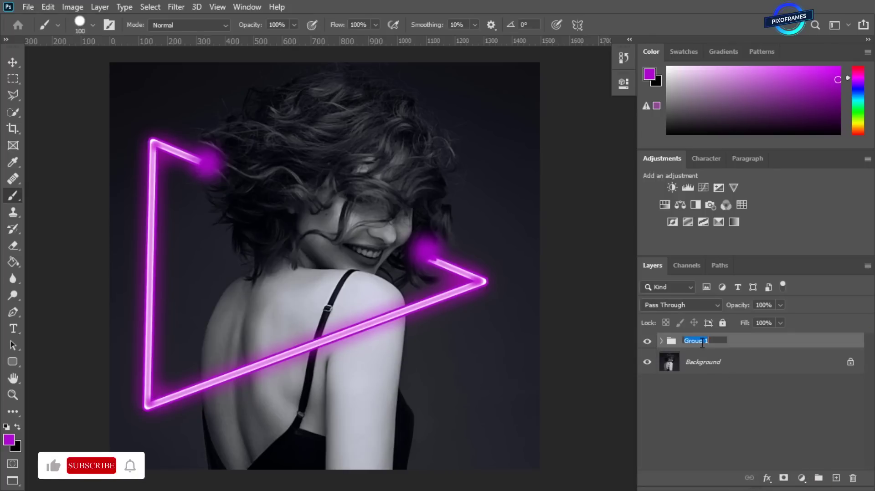
{"action": "type", "text": "NEON"}
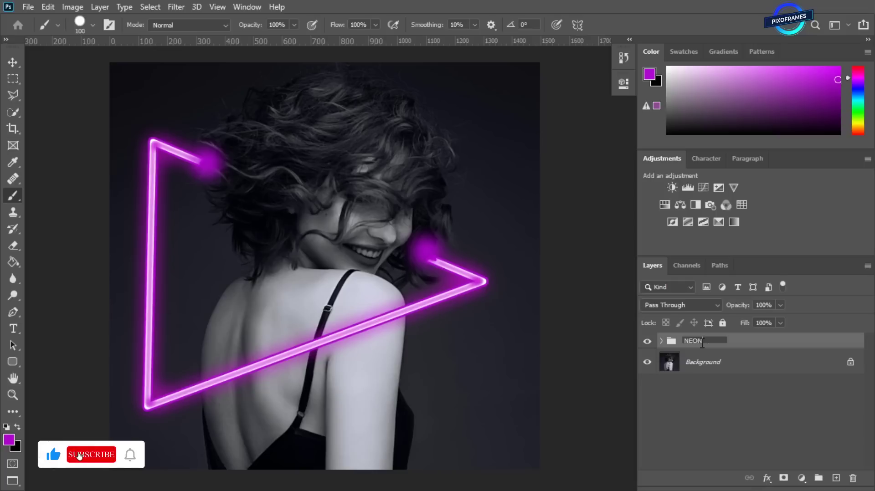
{"action": "key", "text": "Return"}
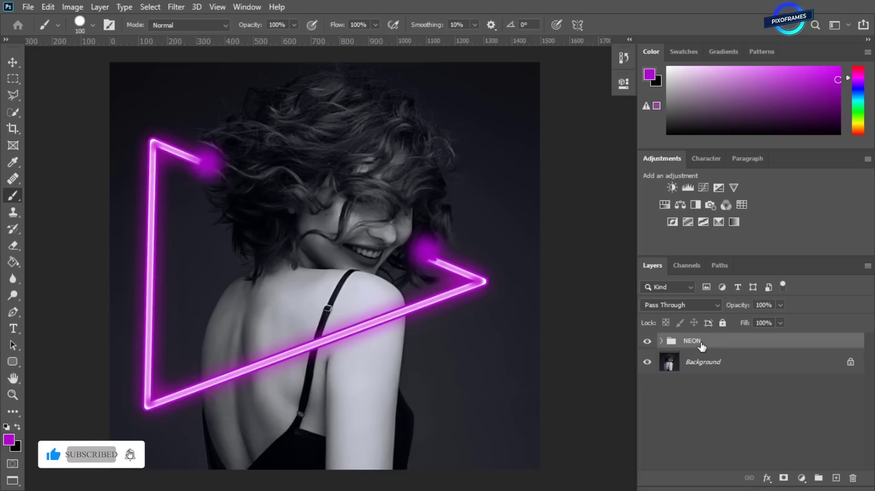
- Add a Hue/Saturation adjustment above the NEON group with Colorize enabled, a magenta-purple hue and strongly raised saturation
{"action": "left_click", "coordinate": [802, 479]}
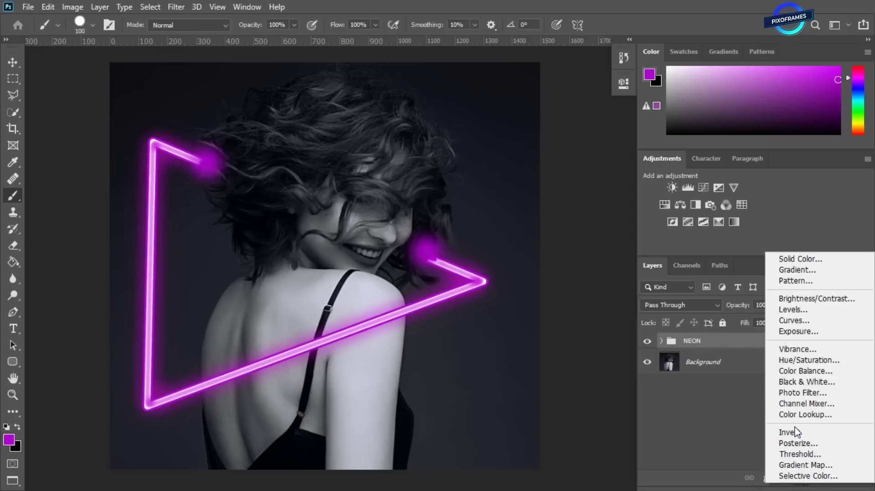
{"action": "left_click", "coordinate": [792, 361]}
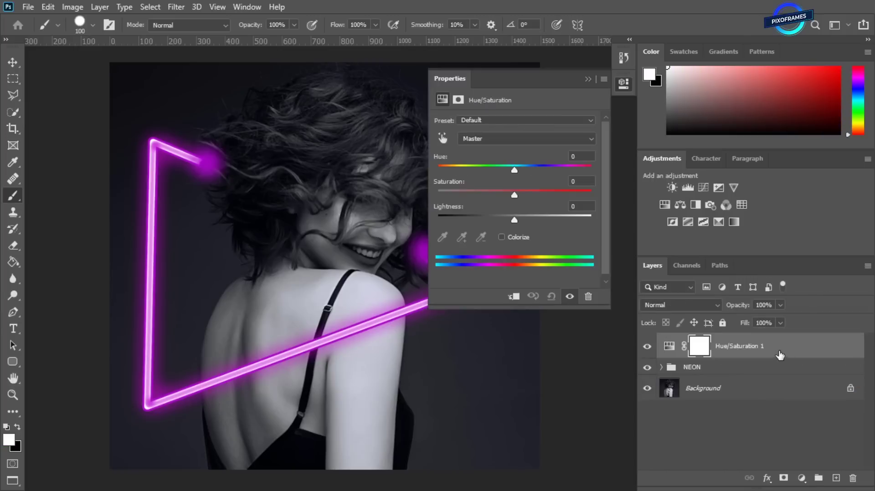
{"action": "left_click", "coordinate": [501, 237]}
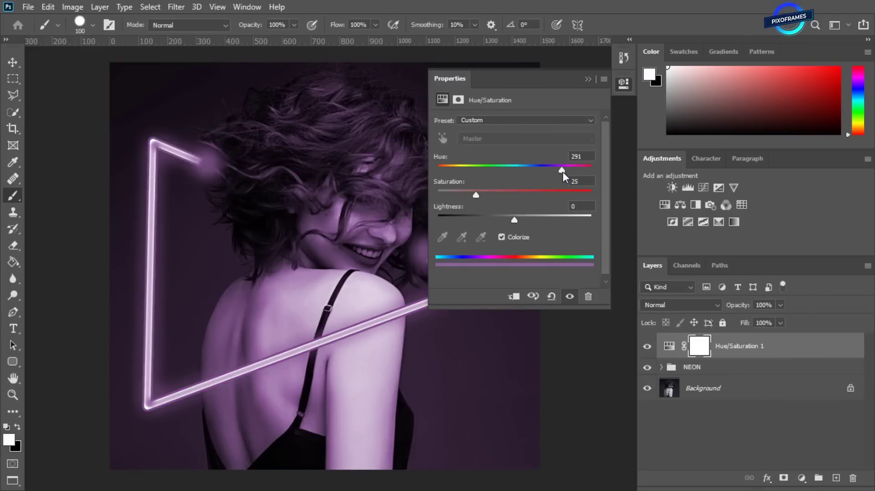
{"action": "left_click_drag", "start_coordinate": [561, 168], "coordinate": [567, 171]}
{"action": "left_click_drag", "start_coordinate": [495, 195], "coordinate": [543, 196]}
{"action": "left_click", "coordinate": [588, 79]}
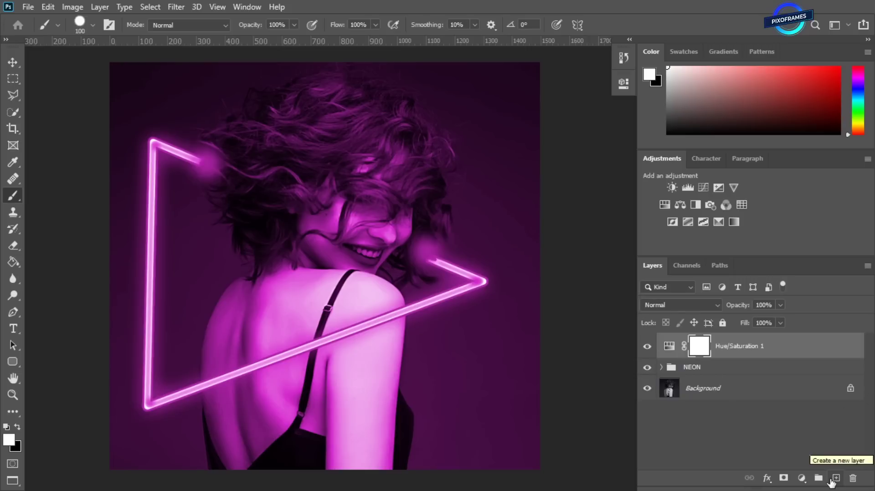
- On a new top layer, paint blue over the background beside the woman's face with a soft round 800 px brush at 49% flow
{"action": "left_click", "coordinate": [836, 478]}
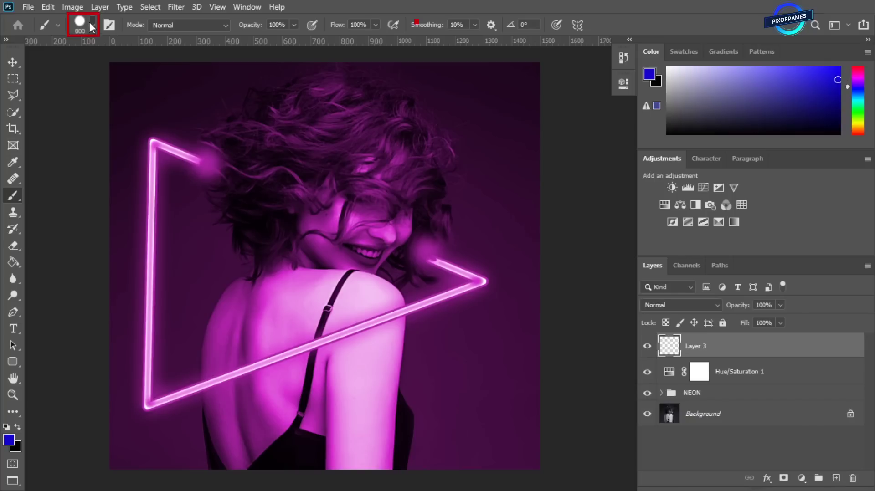
{"action": "left_click", "coordinate": [80, 24]}
{"action": "left_click", "coordinate": [26, 121]}
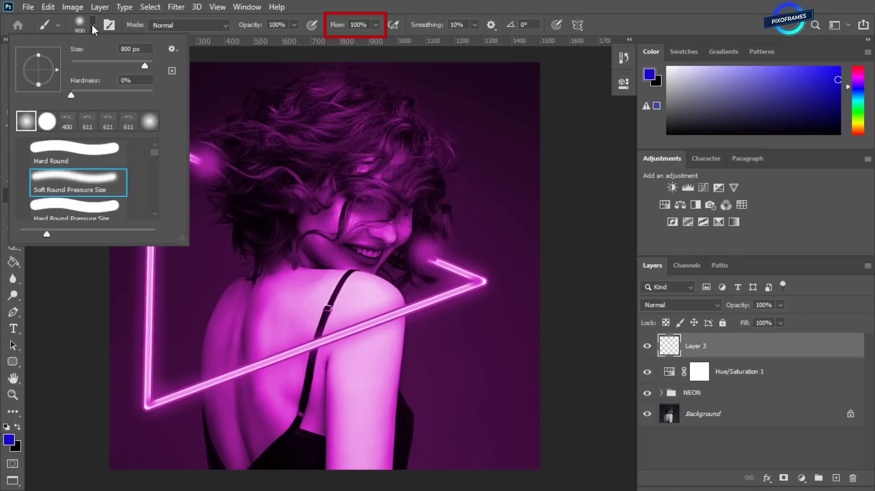
{"action": "left_click", "coordinate": [91, 24]}
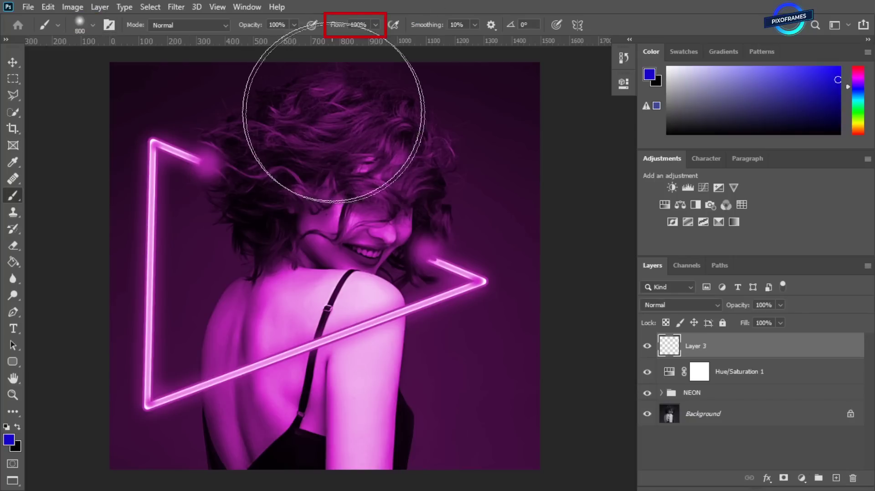
{"action": "left_click", "coordinate": [376, 24]}
{"action": "left_click", "coordinate": [345, 39]}
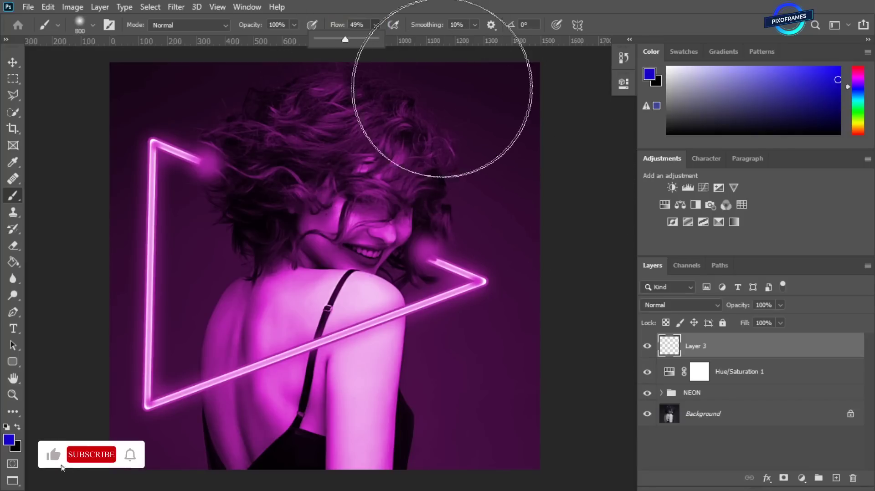
{"action": "left_click_drag", "start_coordinate": [439, 88], "coordinate": [517, 143]}
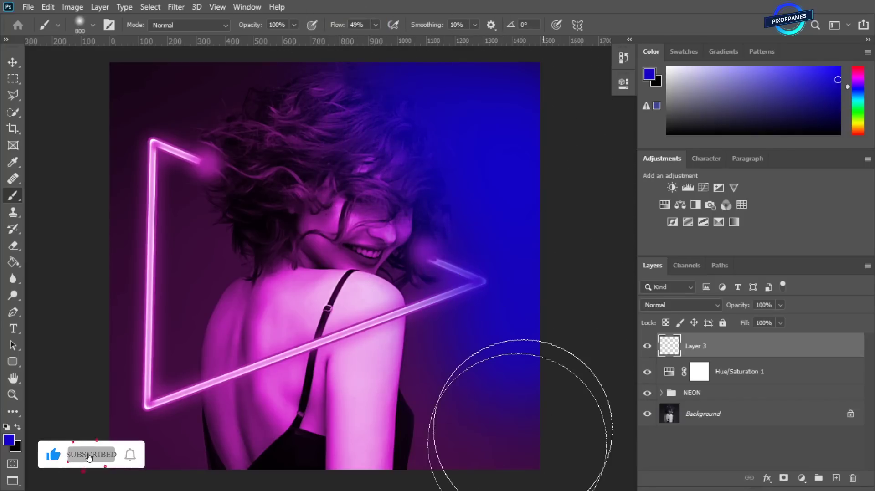
{"action": "mouse_move", "coordinate": [445, 469]}
{"action": "left_mouse_down"}
{"action": "mouse_move", "coordinate": [538, 227]}
{"action": "mouse_move", "coordinate": [383, 465]}
{"action": "mouse_move", "coordinate": [494, 235]}
{"action": "left_mouse_up"}
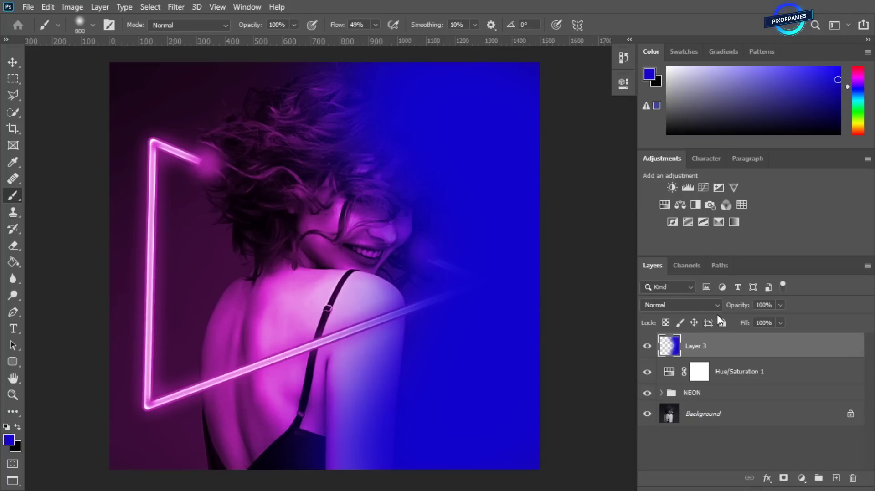
- Set the blue paint layer's blend mode to Overlay and its opacity to 54%
{"action": "left_click", "coordinate": [707, 305]}
{"action": "left_click", "coordinate": [662, 300]}
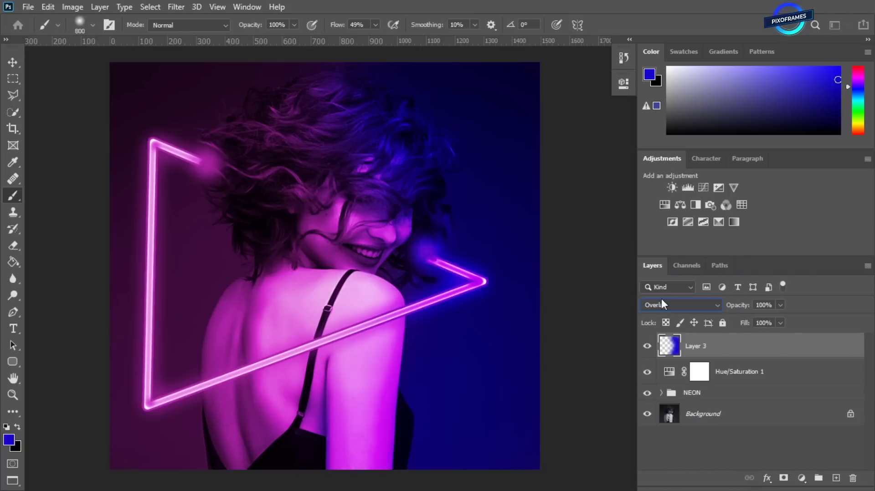
{"action": "left_click", "coordinate": [780, 305]}
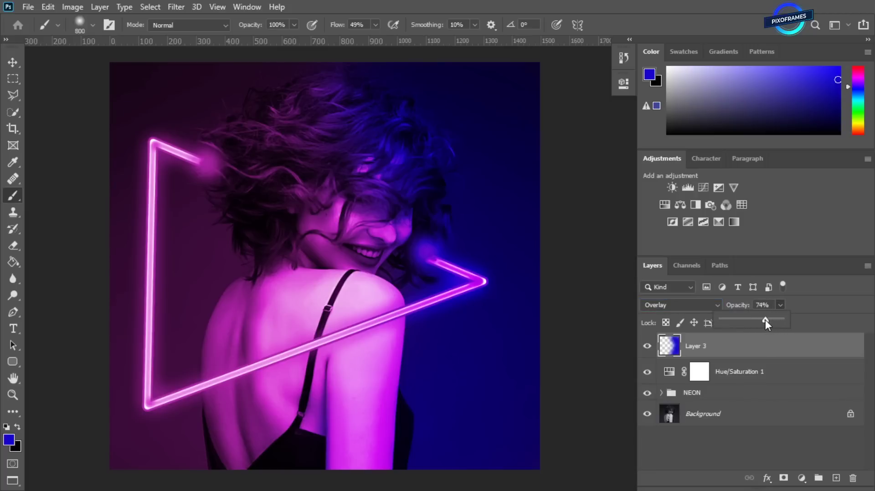
{"action": "left_click_drag", "start_coordinate": [765, 320], "coordinate": [754, 319]}
- Add an empty layer between the NEON group and the Hue/Saturation adjustment, and set the foreground colour to white
{"action": "left_click", "coordinate": [836, 478], "text": "ctrl"}
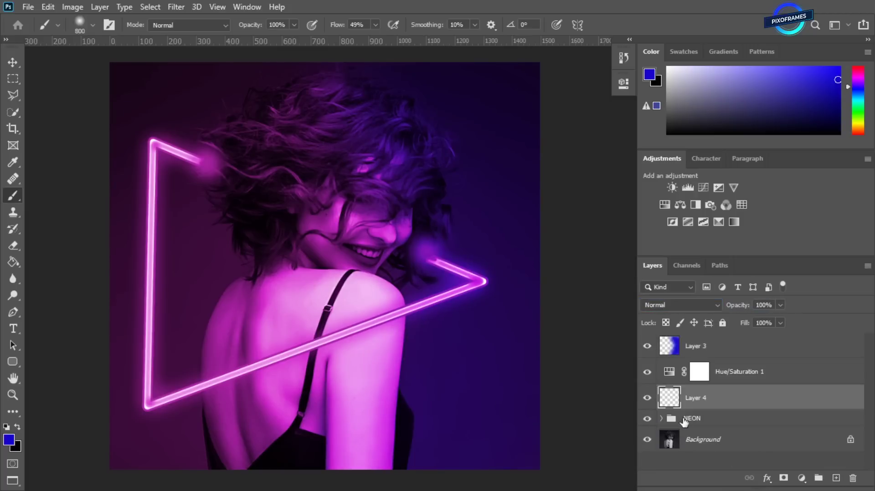
{"action": "key", "text": "bracketleft"}
{"action": "key", "text": "bracketleft"}
{"action": "key", "text": "bracketleft"}
{"action": "key", "text": "bracketleft"}
{"action": "key", "text": "bracketleft"}
{"action": "key", "text": "bracketleft"}
{"action": "key", "text": "bracketleft"}
{"action": "key", "text": "bracketleft"}
{"action": "key", "text": "bracketleft"}
{"action": "left_click", "coordinate": [7, 428]}
{"action": "left_click", "coordinate": [17, 427]}
- Choose the bgb16 brush from the Free Broken Glass set and set its size to 520 px
{"action": "left_click", "coordinate": [94, 25]}
{"action": "left_click_drag", "start_coordinate": [155, 154], "coordinate": [158, 177]}
{"action": "left_click", "coordinate": [91, 205]}
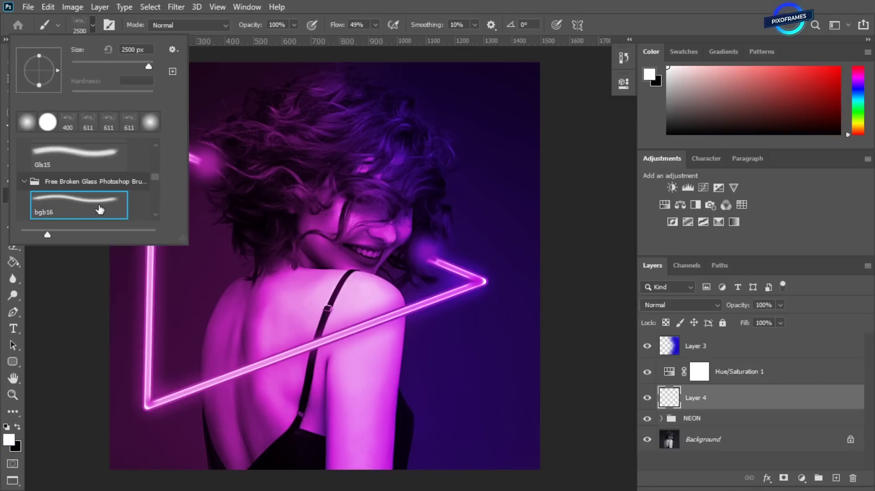
{"action": "left_click", "coordinate": [84, 62]}
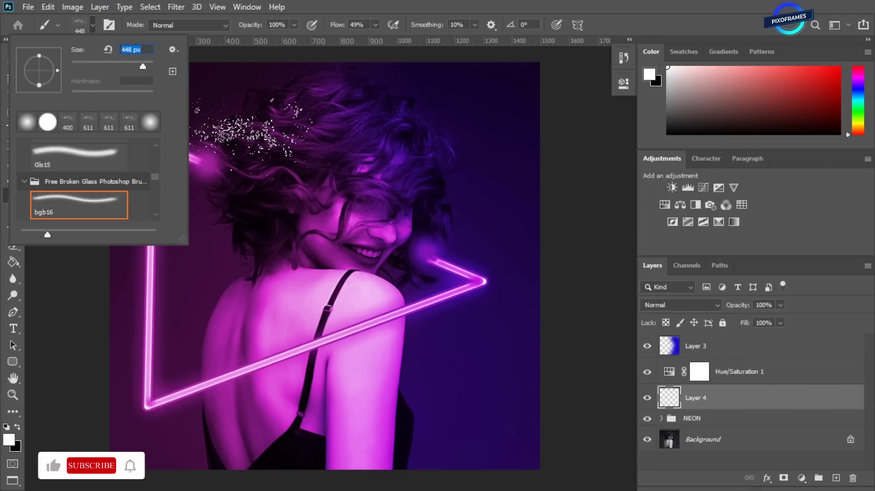
{"action": "key", "text": "bracketright"}
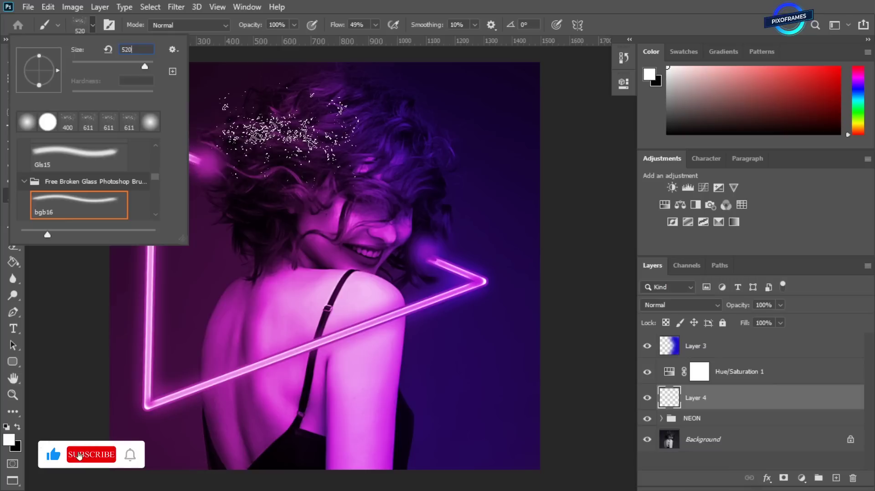
{"action": "key", "text": "Return"}
- Stamp white particles on both visible parts of the triangle's upper edge with the brush angled at -25°
{"action": "left_click", "coordinate": [92, 25]}
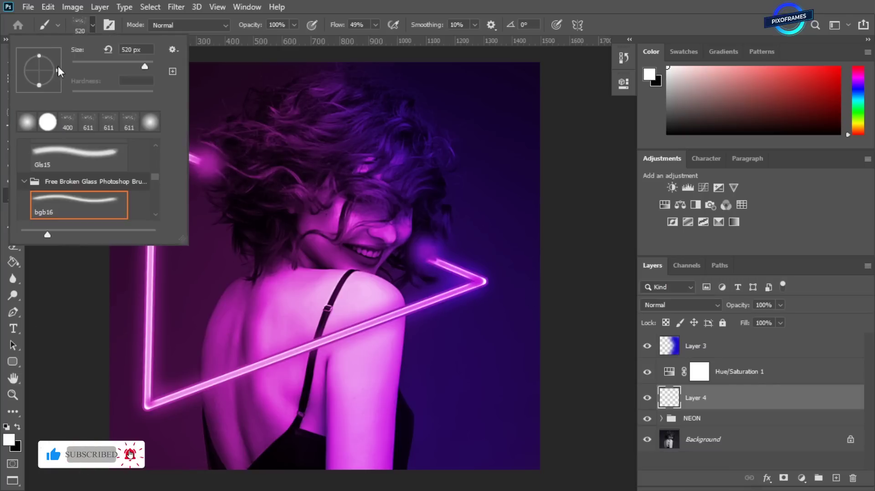
{"action": "left_click_drag", "start_coordinate": [58, 71], "coordinate": [57, 78]}
{"action": "left_click", "coordinate": [468, 281]}
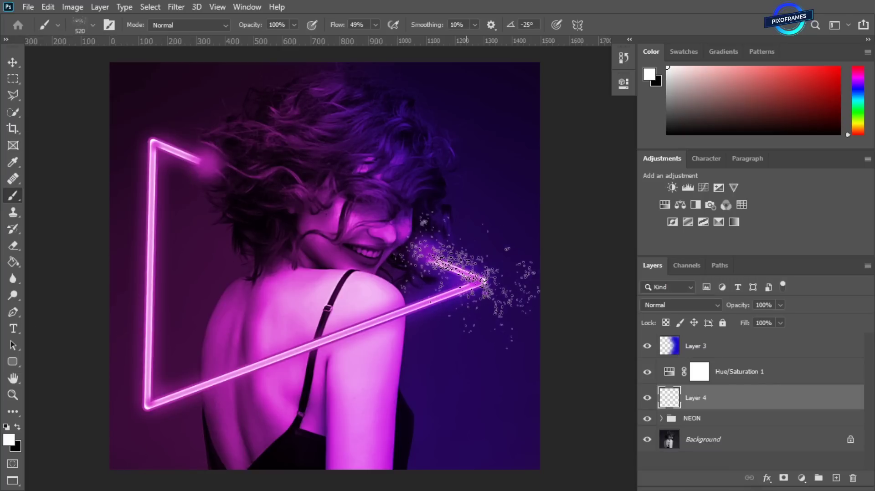
{"action": "left_click", "coordinate": [167, 134]}
- Rotate the brush to -157° and stamp particles along the triangle's lower slanted edge
{"action": "left_click", "coordinate": [93, 25]}
{"action": "left_click", "coordinate": [25, 76]}
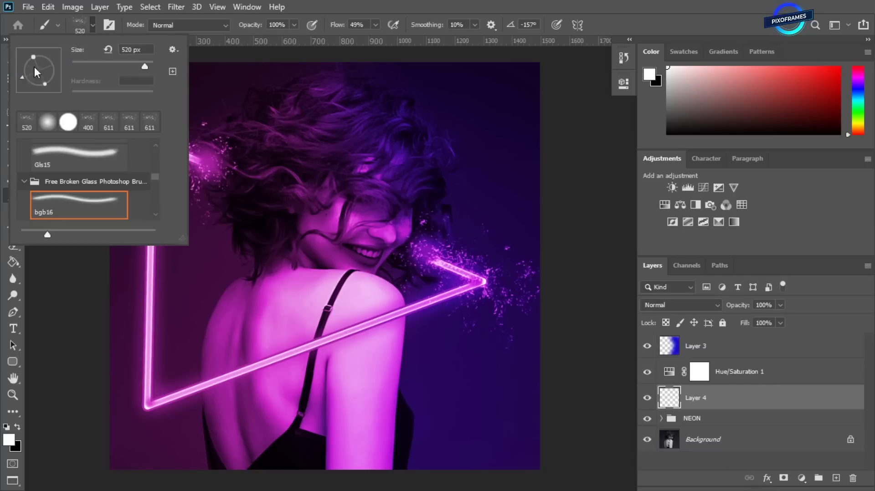
{"action": "left_click", "coordinate": [179, 393]}
{"action": "left_click", "coordinate": [283, 357]}
{"action": "left_click", "coordinate": [406, 310]}
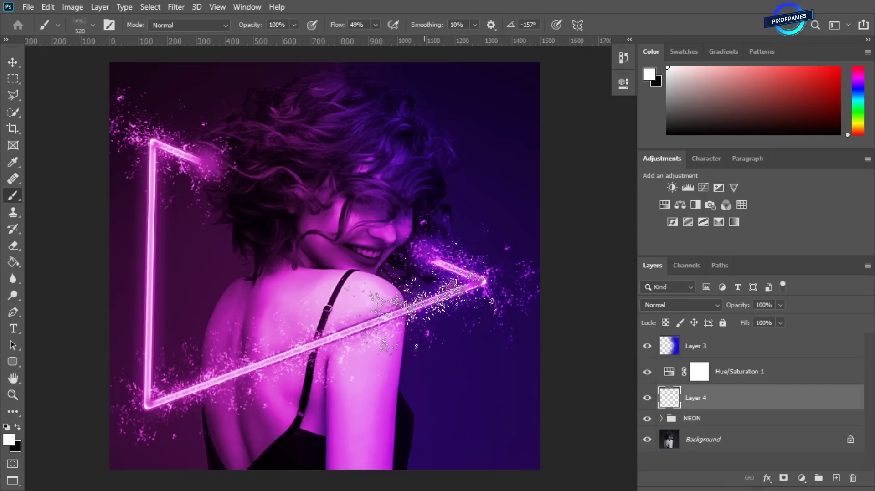
- Rotate the brush to 85° and stamp particles along the triangle's vertical edge
{"action": "left_click", "coordinate": [93, 25]}
{"action": "left_click", "coordinate": [41, 53]}
{"action": "left_click", "coordinate": [149, 318]}
{"action": "left_click", "coordinate": [153, 227]}
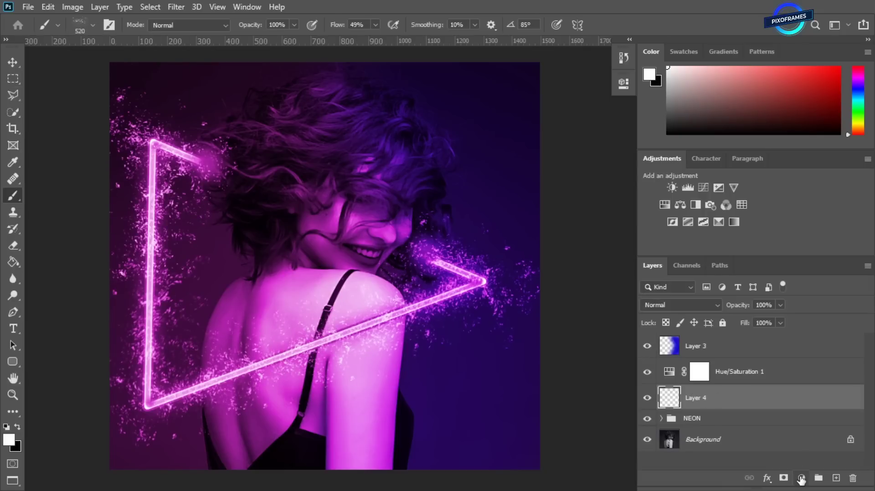
- Add a layer mask to the particle layer and switch to a soft round brush with black as foreground
{"action": "left_click", "coordinate": [784, 478]}
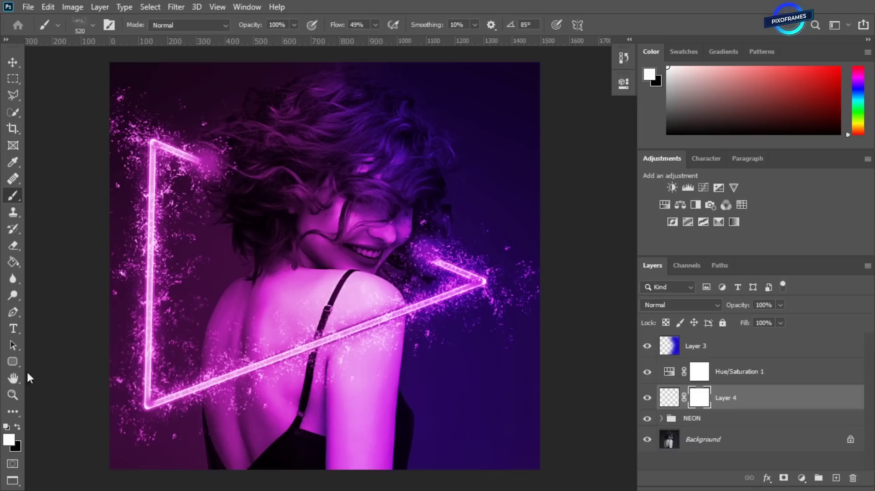
{"action": "left_click", "coordinate": [16, 428]}
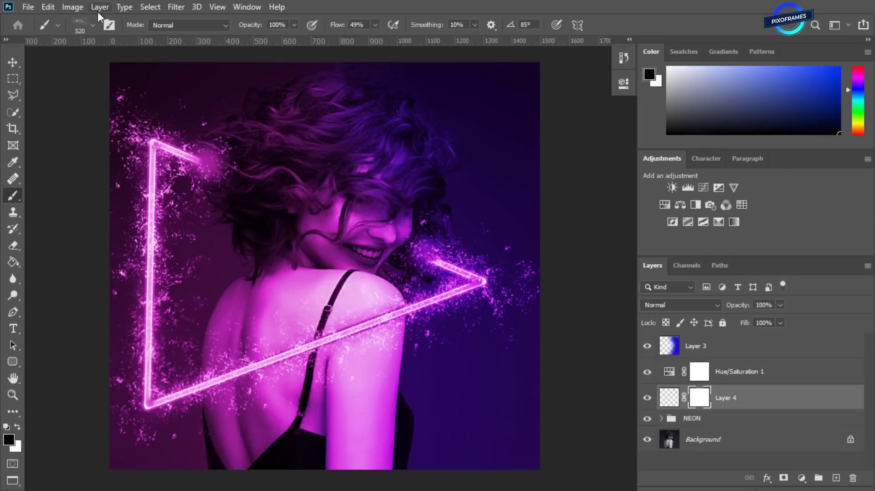
{"action": "left_click", "coordinate": [92, 25]}
{"action": "left_click", "coordinate": [87, 121]}
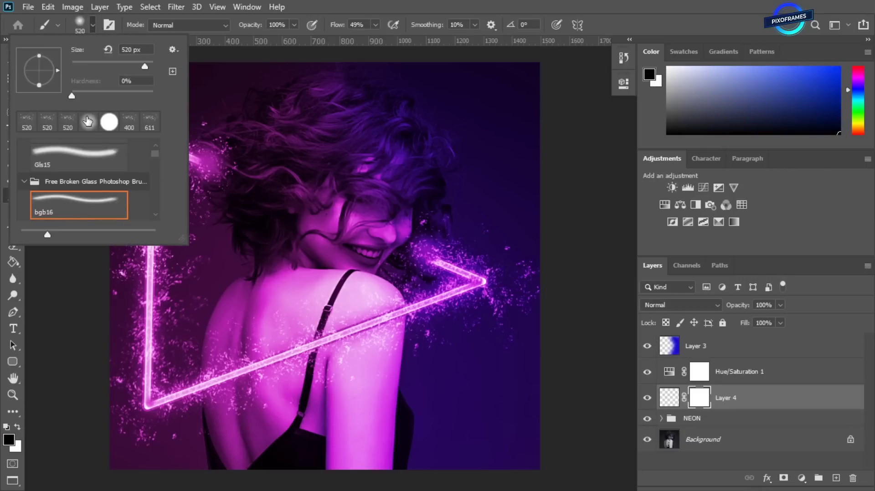
{"action": "left_click", "coordinate": [93, 26]}
- Reduce the brush to 125 px and paint on the mask to hide stray particles farther from the neon triangle
{"action": "key", "text": "bracketleft"}
{"action": "key", "text": "bracketleft"}
{"action": "key", "text": "bracketleft"}
{"action": "key", "text": "bracketleft"}
{"action": "key", "text": "bracketleft"}
{"action": "key", "text": "bracketleft"}
{"action": "key", "text": "bracketleft"}
{"action": "key", "text": "bracketleft"}
{"action": "left_click_drag", "start_coordinate": [117, 126], "coordinate": [92, 130]}
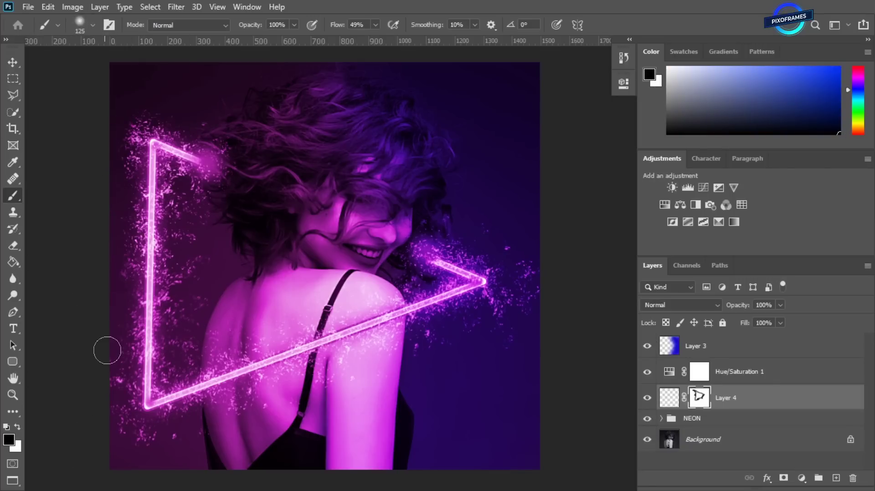
{"action": "mouse_move", "coordinate": [107, 350]}
{"action": "left_mouse_down"}
{"action": "mouse_move", "coordinate": [441, 342]}
{"action": "mouse_move", "coordinate": [79, 454]}
{"action": "left_mouse_up"}
{"action": "left_click_drag", "start_coordinate": [190, 346], "coordinate": [275, 357]}
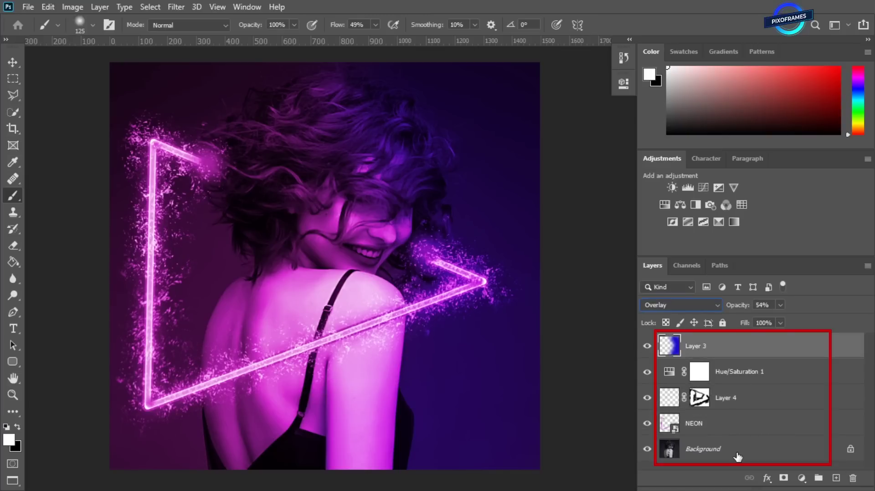
- Merge all layers into one and convert the result to a smart object
{"action": "left_click", "coordinate": [737, 455], "text": "shift"}
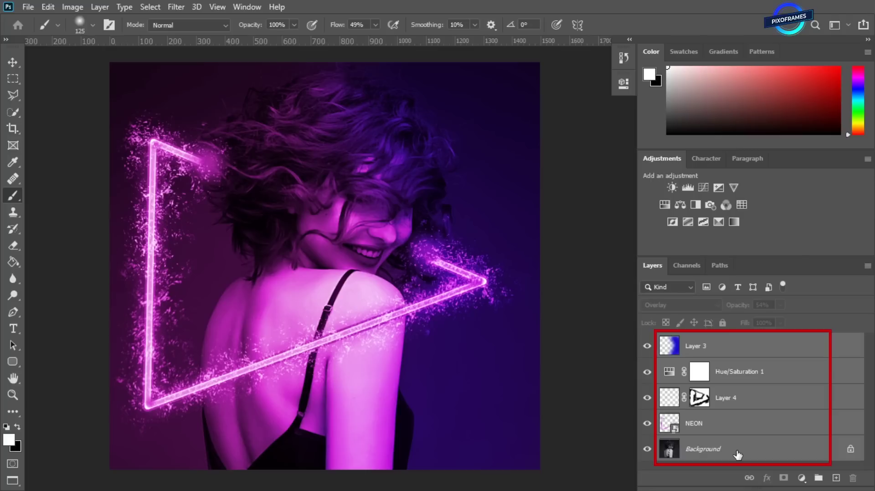
{"action": "key", "text": "ctrl+e"}
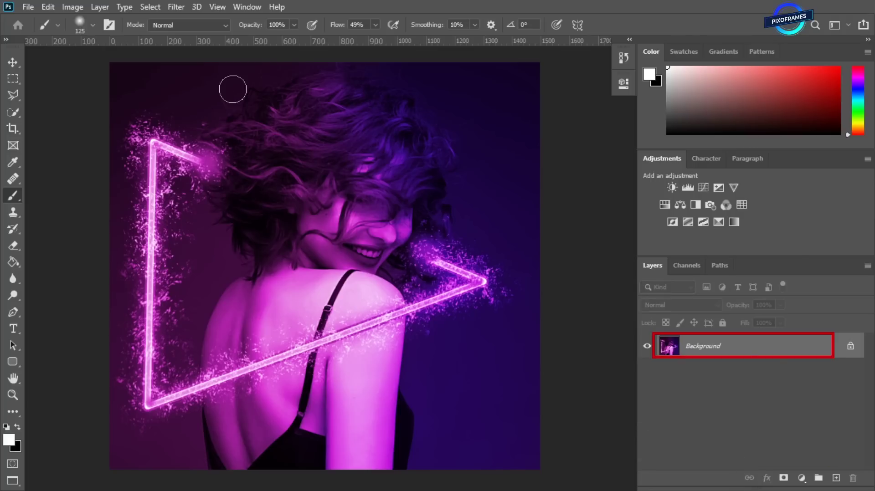
{"action": "right_click", "coordinate": [720, 351]}
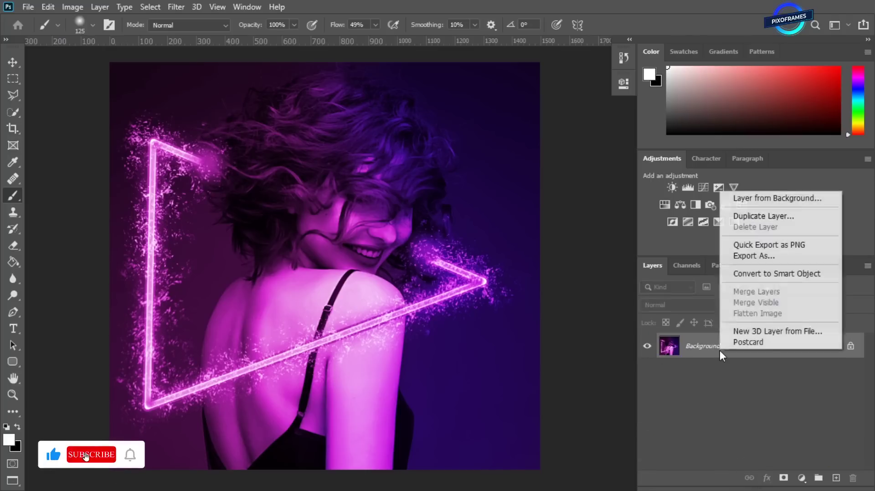
{"action": "left_click", "coordinate": [747, 274]}
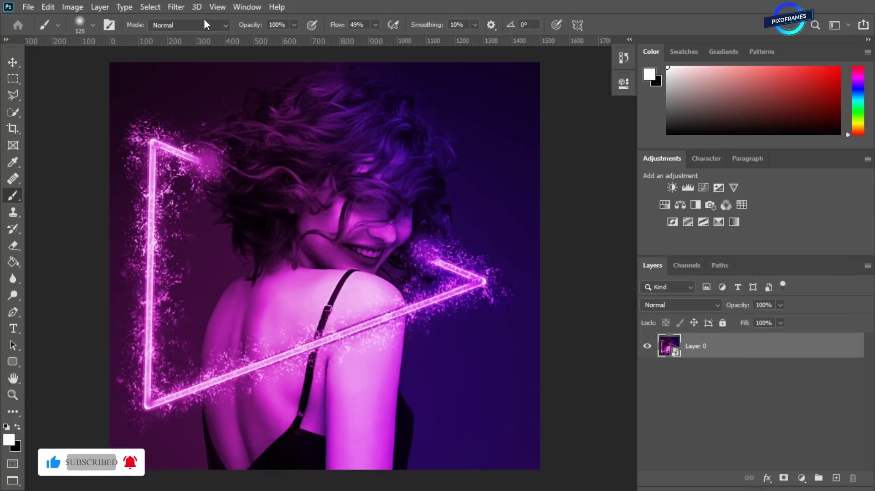
- Open the Camera Raw Filter on the merged image and set Temperature to +12 and Tint to +26
{"action": "left_click", "coordinate": [176, 7]}
{"action": "left_click", "coordinate": [192, 85]}
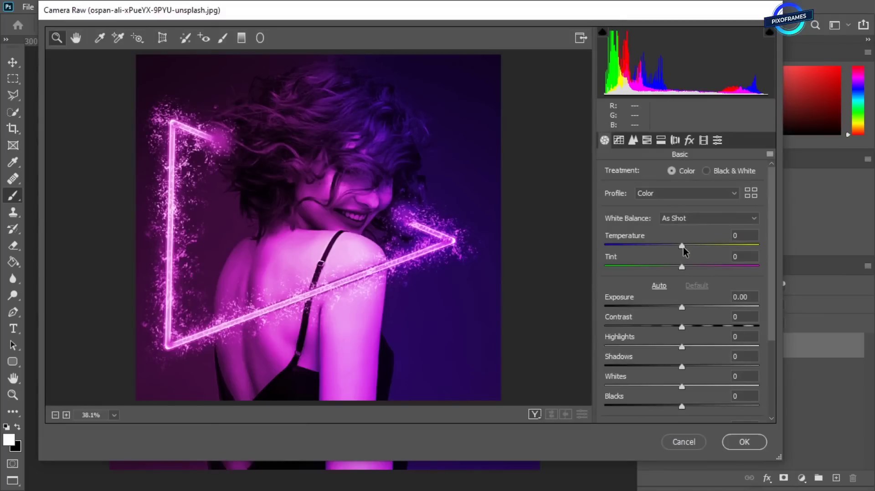
{"action": "left_click_drag", "start_coordinate": [684, 251], "coordinate": [704, 273]}
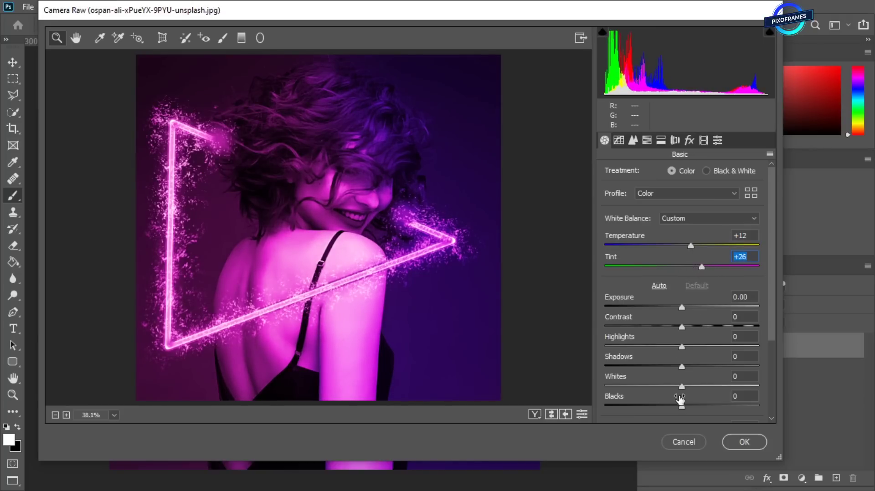
- Set Highlights to +60, Contrast to +41, Shadows to -41 and Exposure to +0.55
{"action": "left_click_drag", "start_coordinate": [682, 347], "coordinate": [729, 349]}
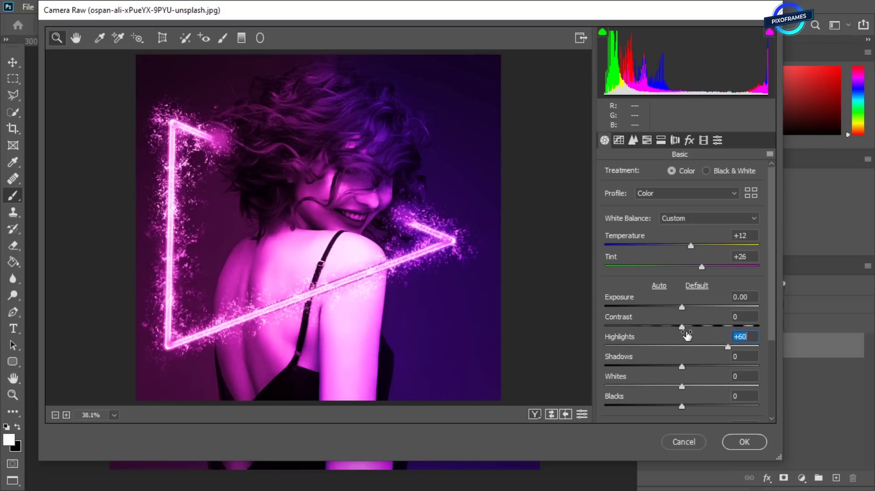
{"action": "left_click_drag", "start_coordinate": [682, 327], "coordinate": [714, 335]}
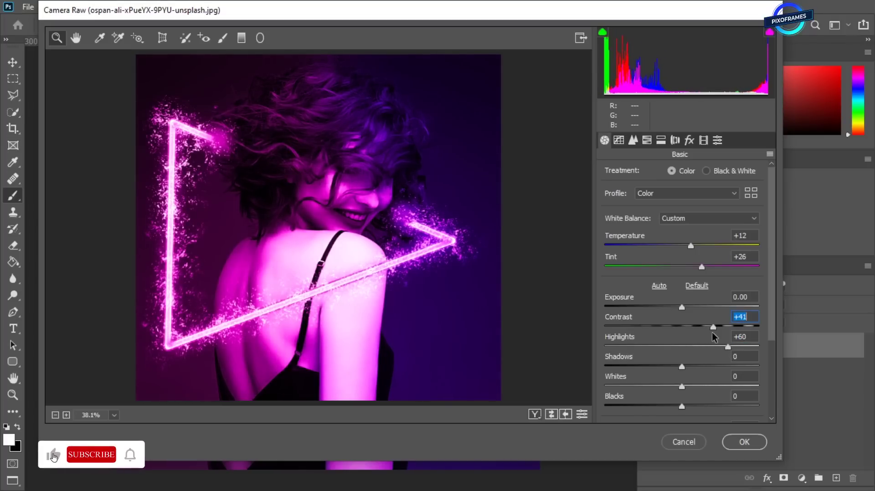
{"action": "left_click_drag", "start_coordinate": [681, 367], "coordinate": [651, 367]}
{"action": "left_click_drag", "start_coordinate": [682, 308], "coordinate": [723, 329]}
- Set Texture to +53 and Vibrance to +8, and apply the Camera Raw Filter
{"action": "scroll", "coordinate": [771, 401], "scroll_direction": "down", "scroll_amount": 3}
{"action": "mouse_move", "coordinate": [682, 399]}
{"action": "left_mouse_down"}
{"action": "mouse_move", "coordinate": [704, 400]}
{"action": "mouse_move", "coordinate": [672, 400]}
{"action": "mouse_move", "coordinate": [687, 399]}
{"action": "left_mouse_up"}
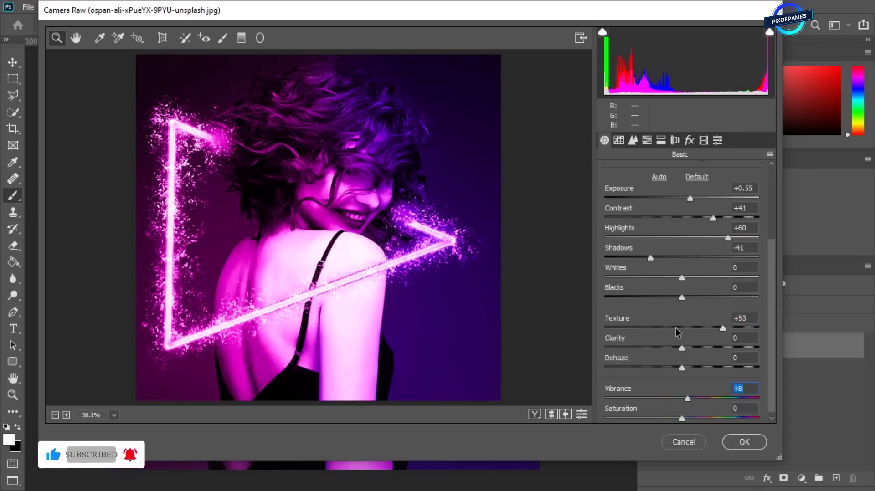
{"action": "key", "text": "Return"}
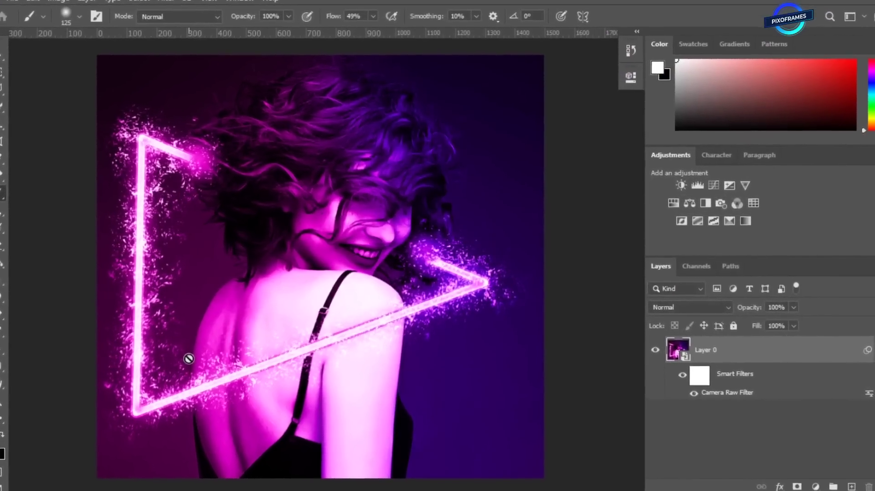